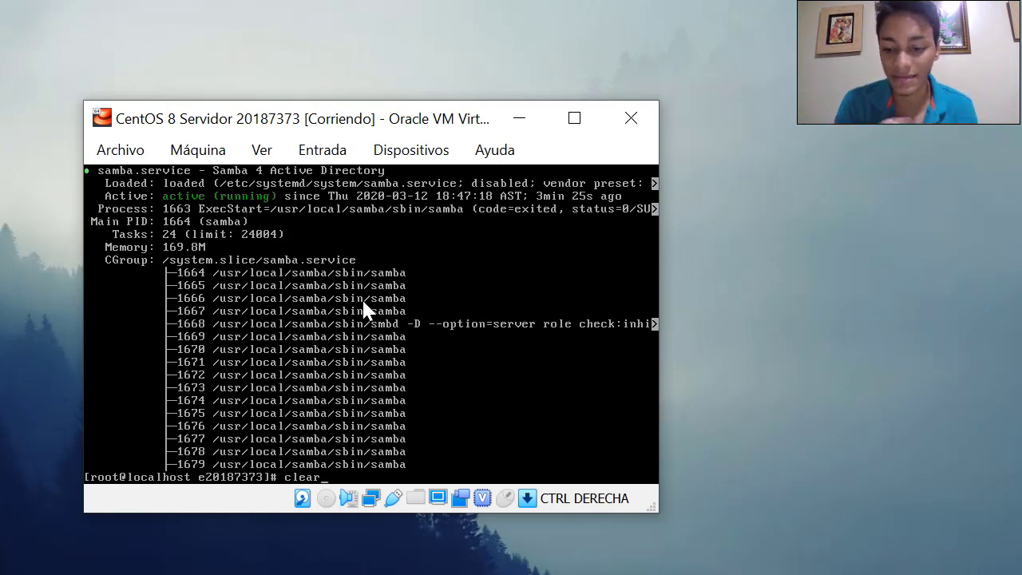
Check that the named service is inactive (dead) with systemctl status named, then clear the terminal
key("Return")
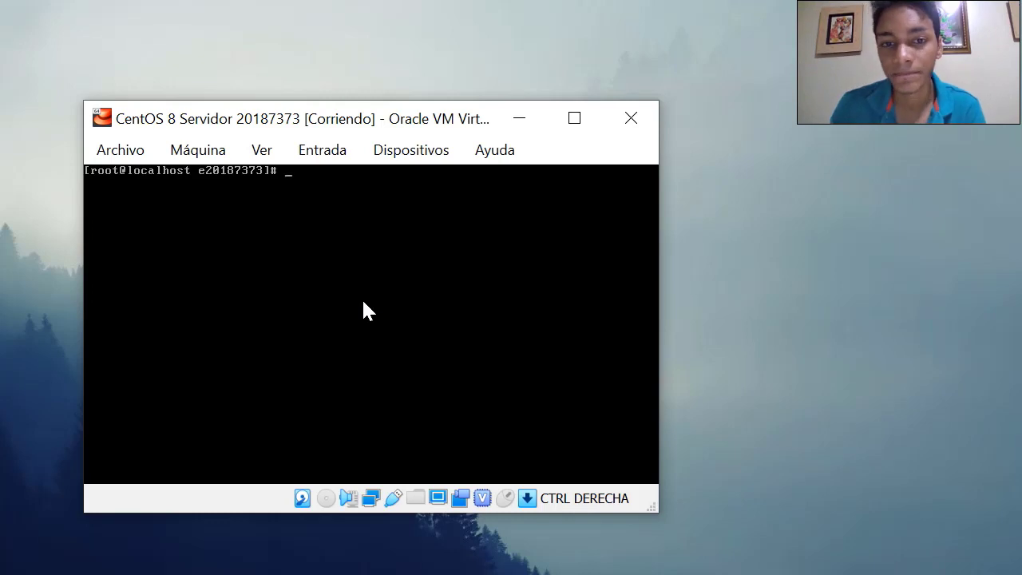
type("s")
type("yst")
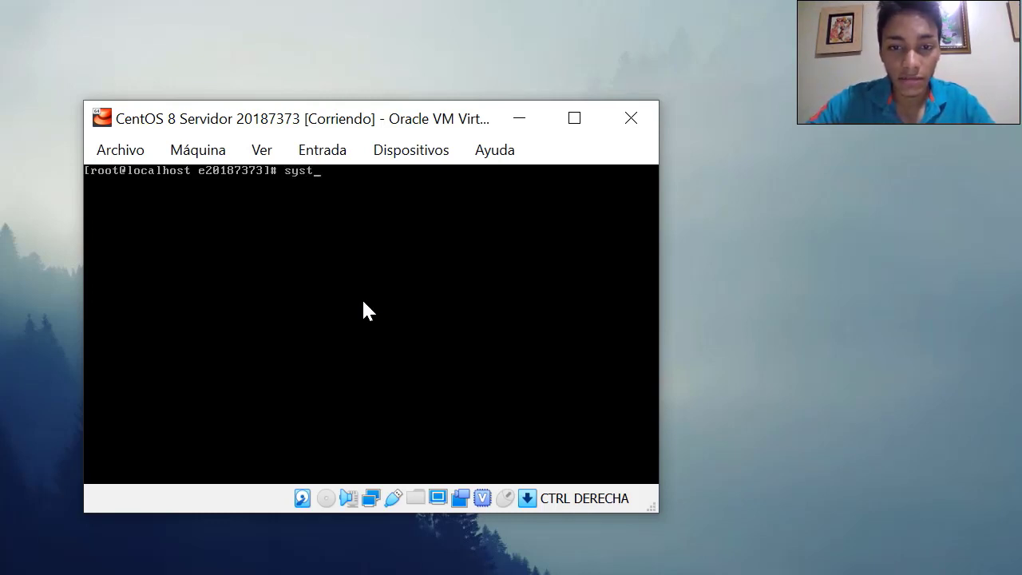
type("emctl s")
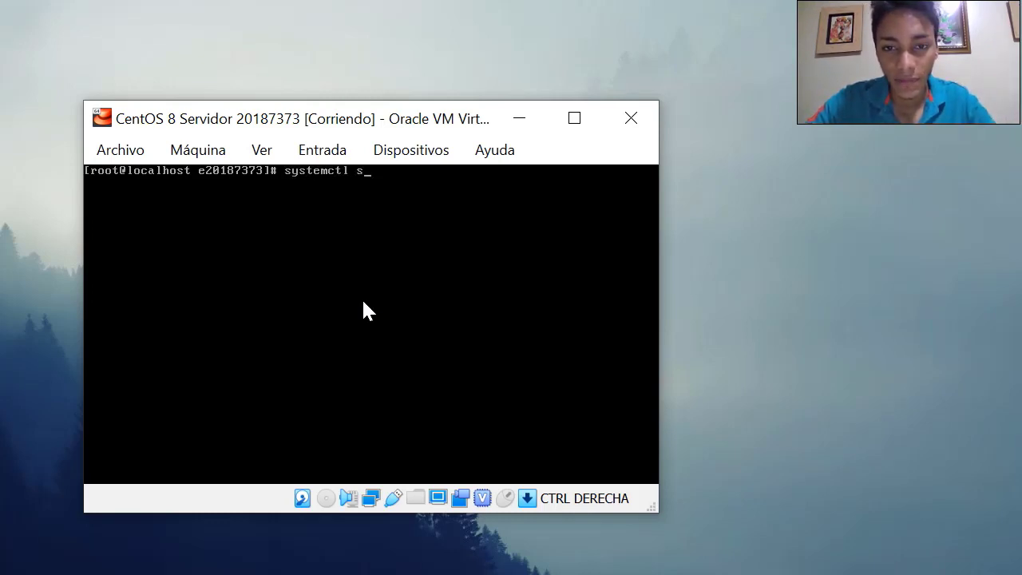
type("tatus named")
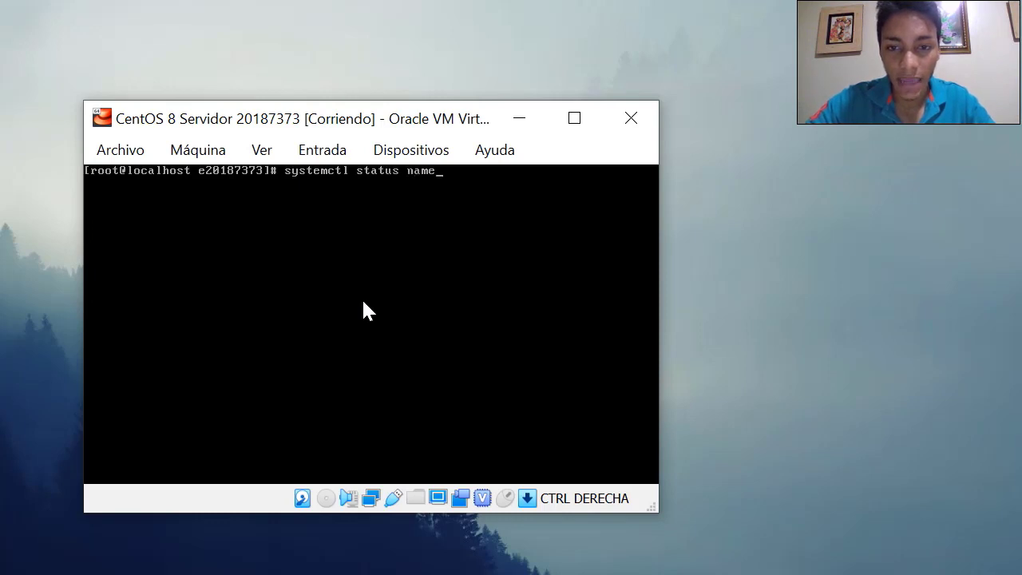
key("Return")
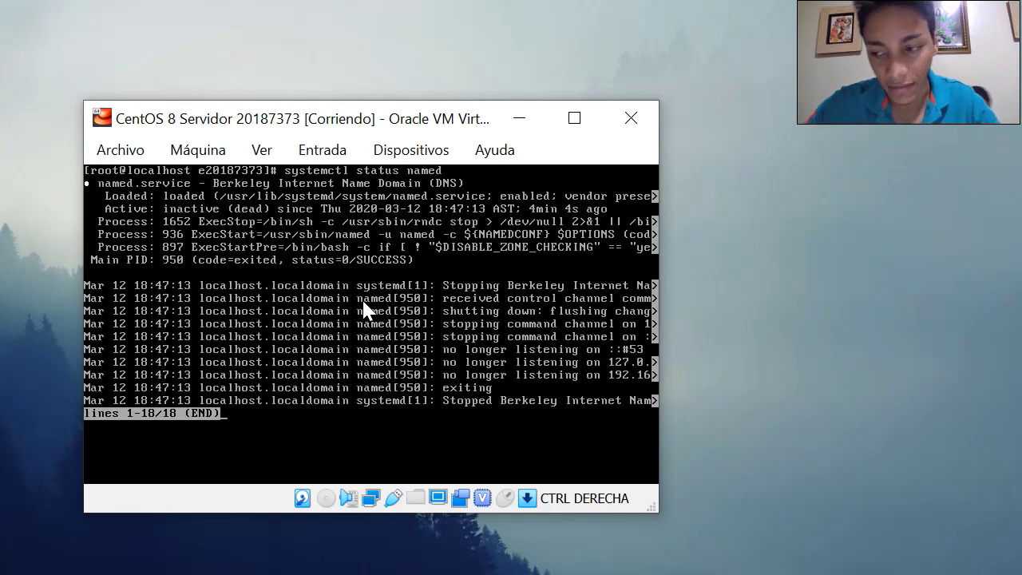
key("q")
key("ctrl+l")
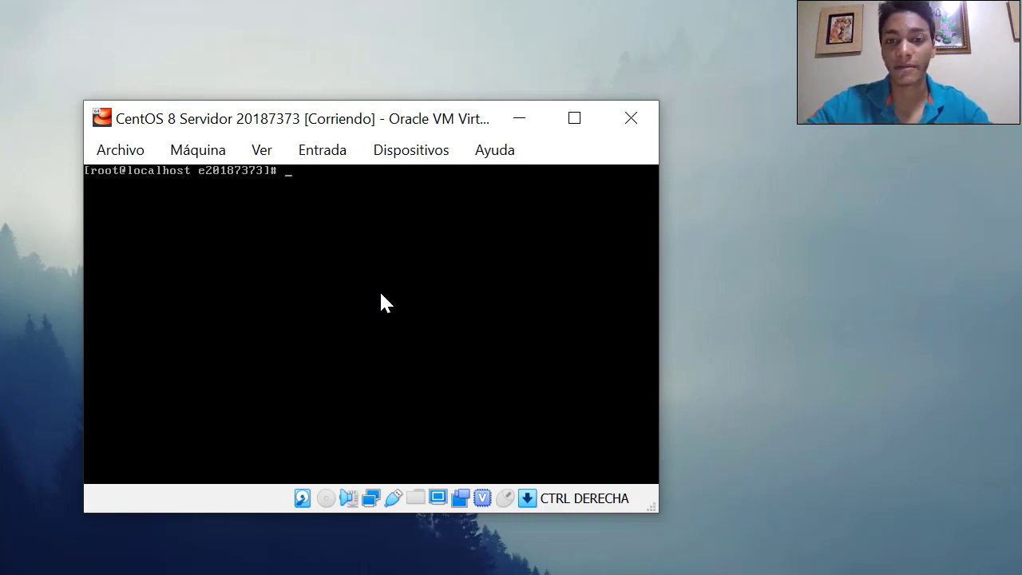
Switch from the CentOS VM to the Windows 10 VM and launch Edge
left_click(521, 121)
mouse_move(439, 574)
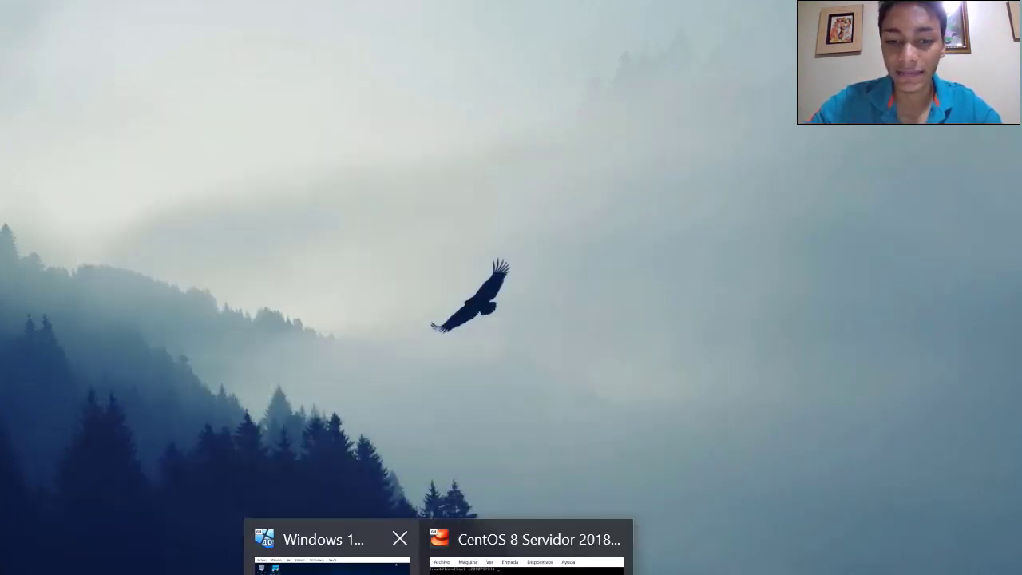
left_click(328, 551)
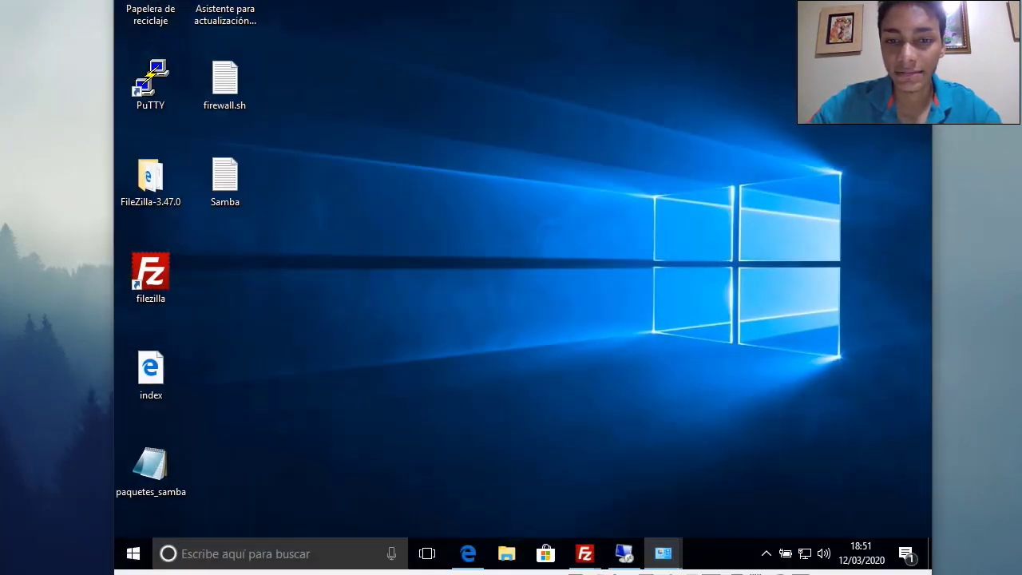
left_click(468, 553)
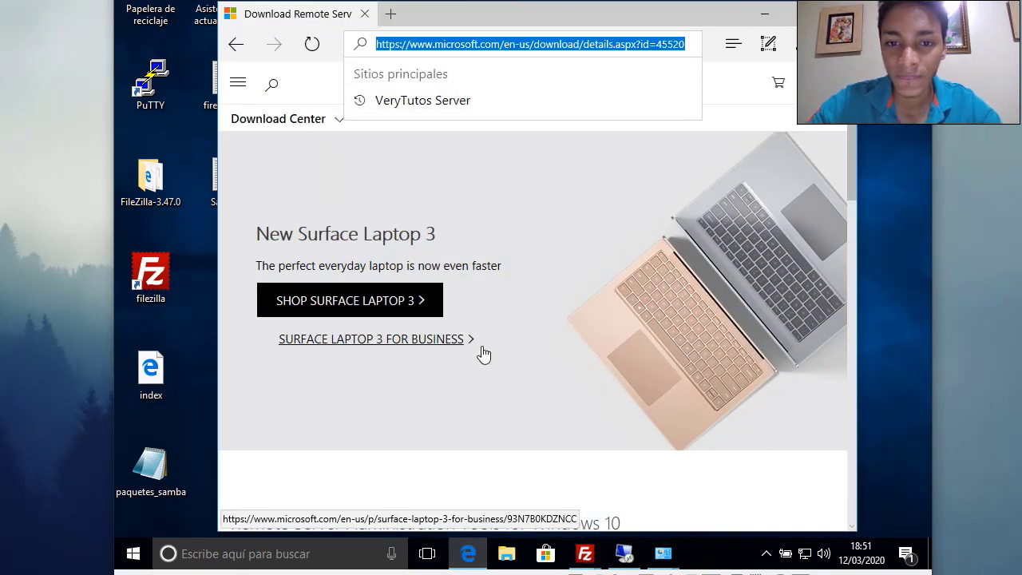
Bring up the RSAT download list, toggling WindowsTH-RSAT_WS_1709-x64.msu on and back off
scroll(551, 317, "down", 3)
scroll(586, 314, "down", 1)
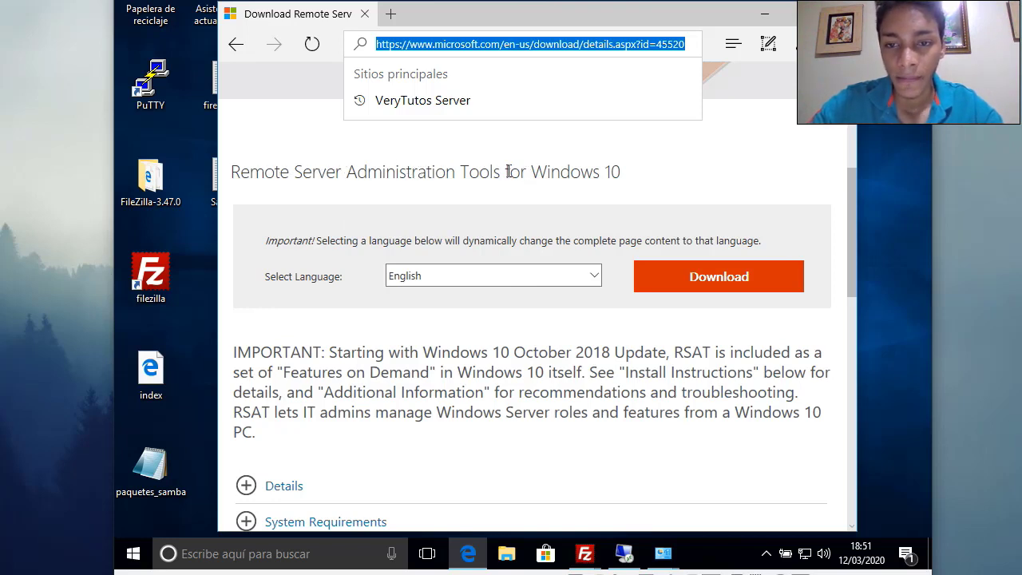
left_click_drag(621, 169, 257, 182)
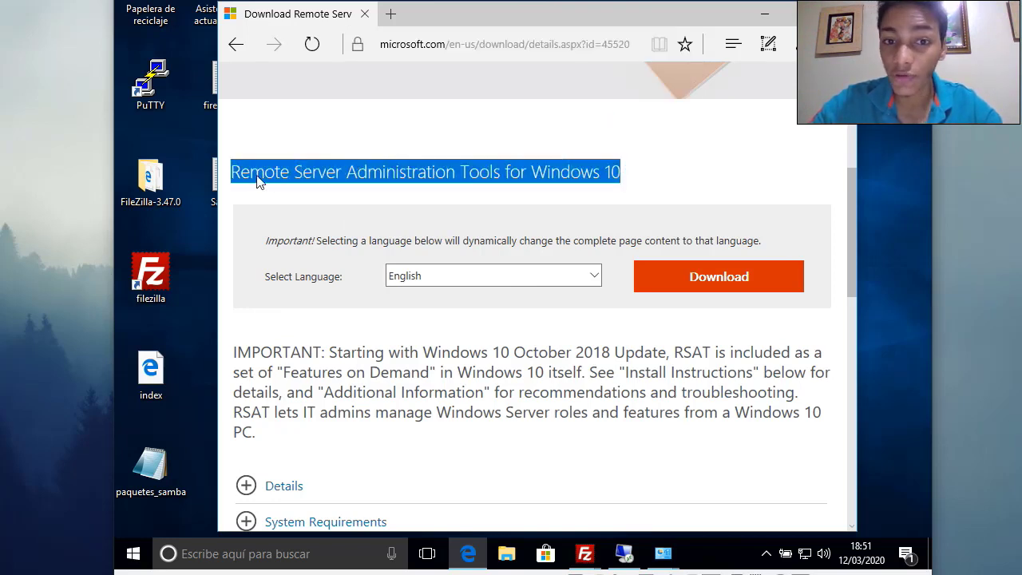
left_click(669, 268)
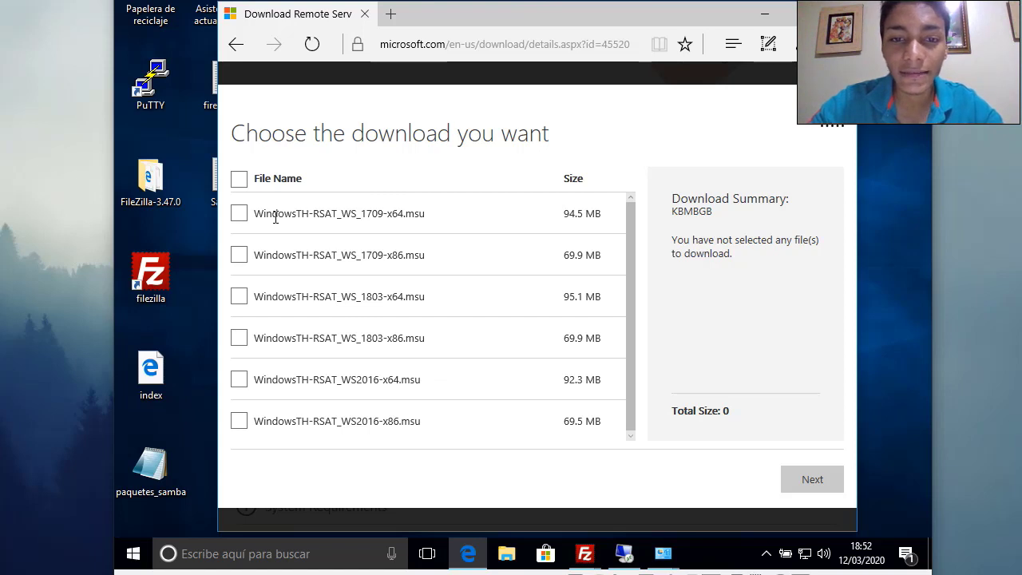
left_click(239, 214)
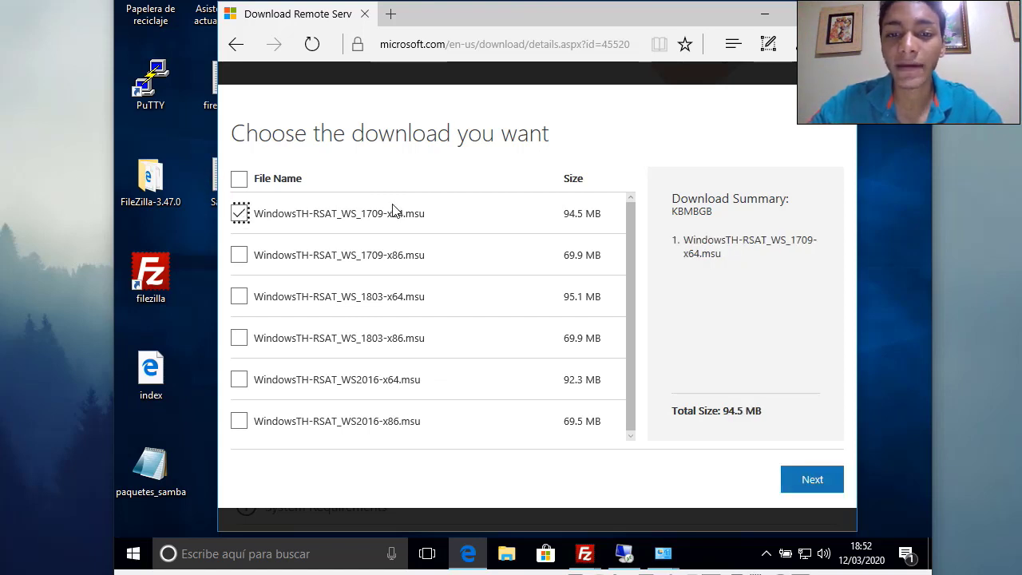
left_click(240, 213)
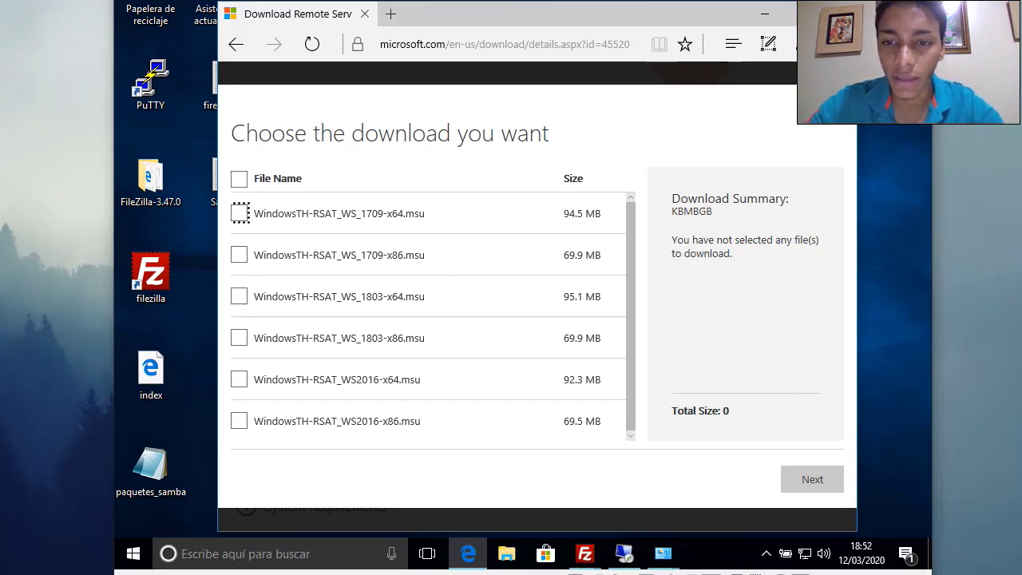
Find the downloaded WindowsTH-RSAT_WS_1709-x64 package in the Descargas folder
left_click(468, 553)
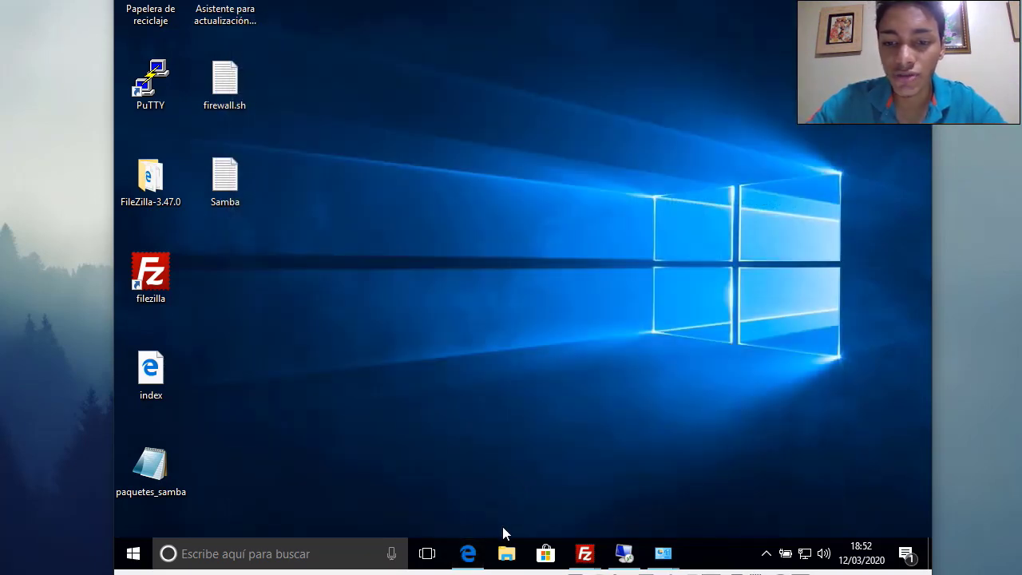
left_click(506, 554)
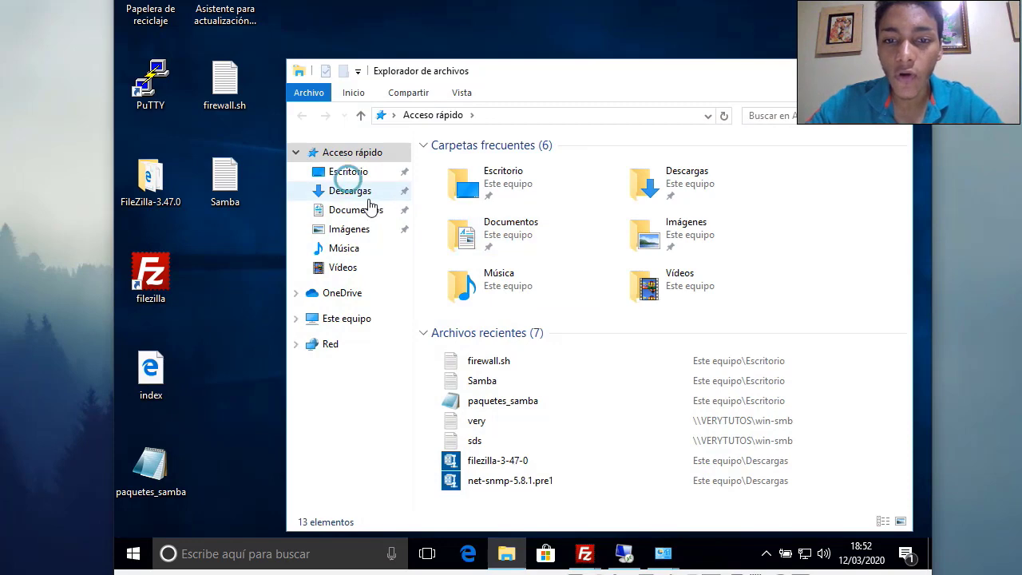
left_click(349, 189)
left_click(532, 302)
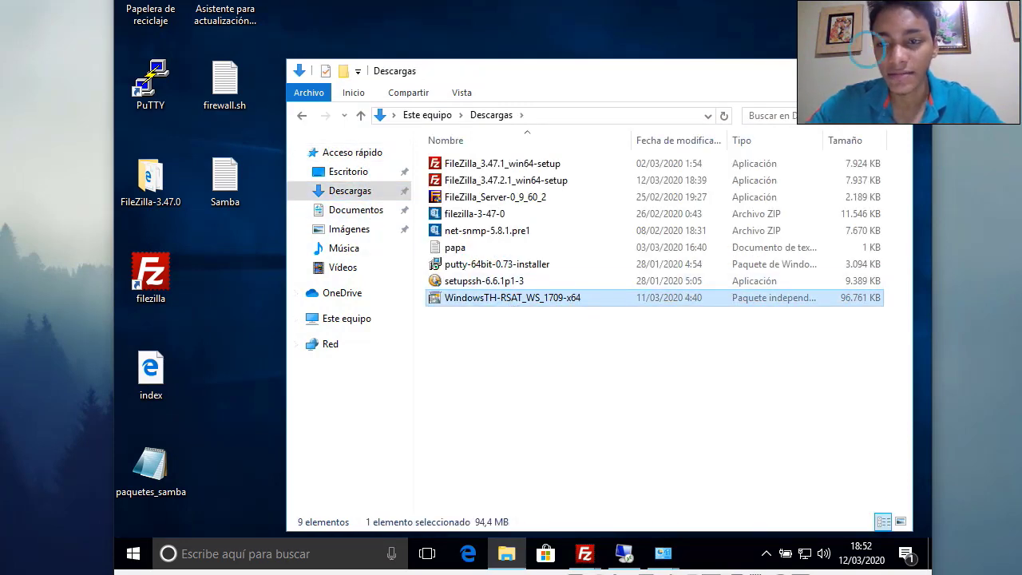
left_click(821, 70)
Search 'herra' to open Herramientas administrativas and look inside the Remote Desktop Services folder
left_click(274, 554)
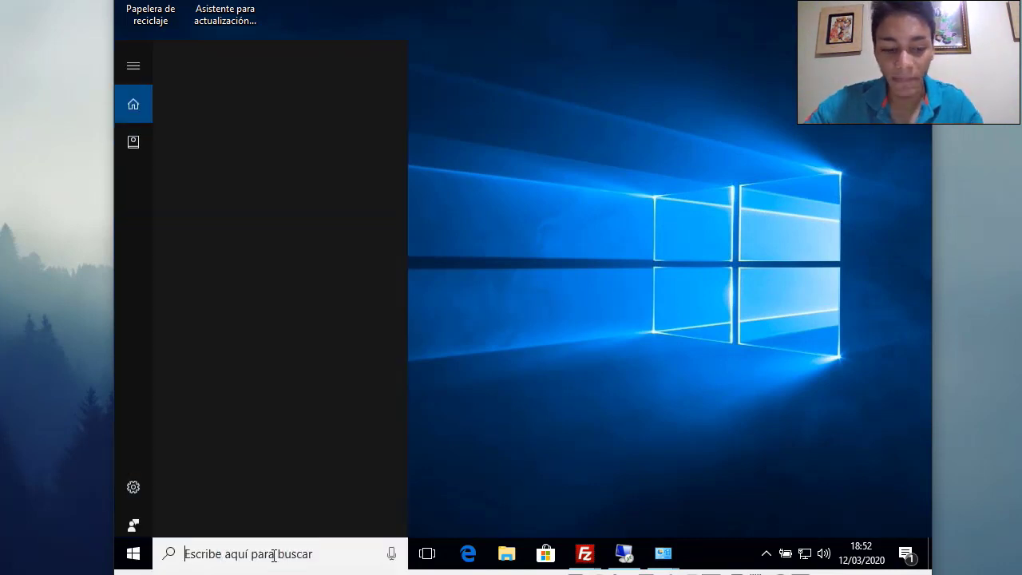
type("ADMIN")
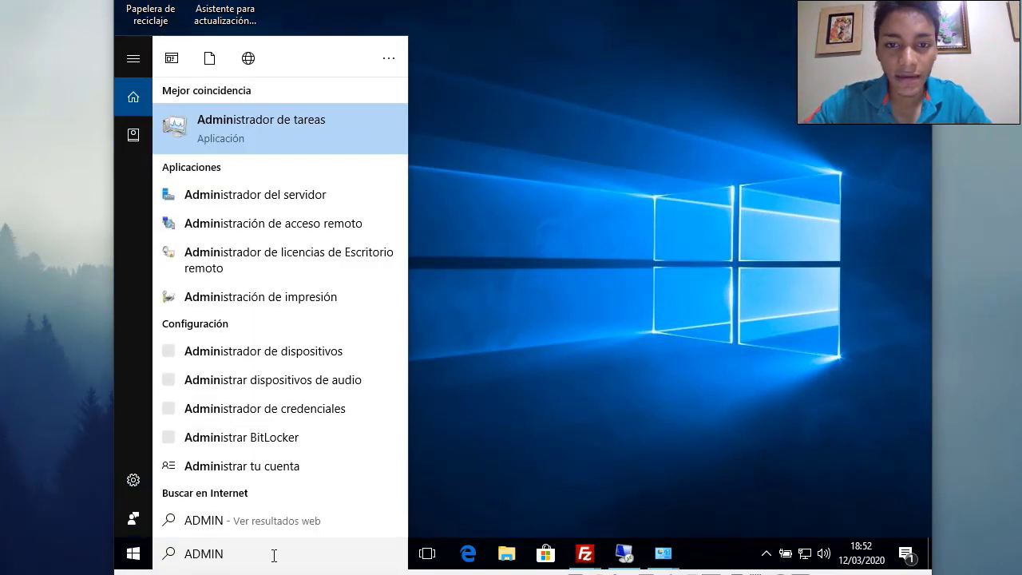
key("BackSpace")
key("BackSpace")
key("BackSpace")
key("BackSpace")
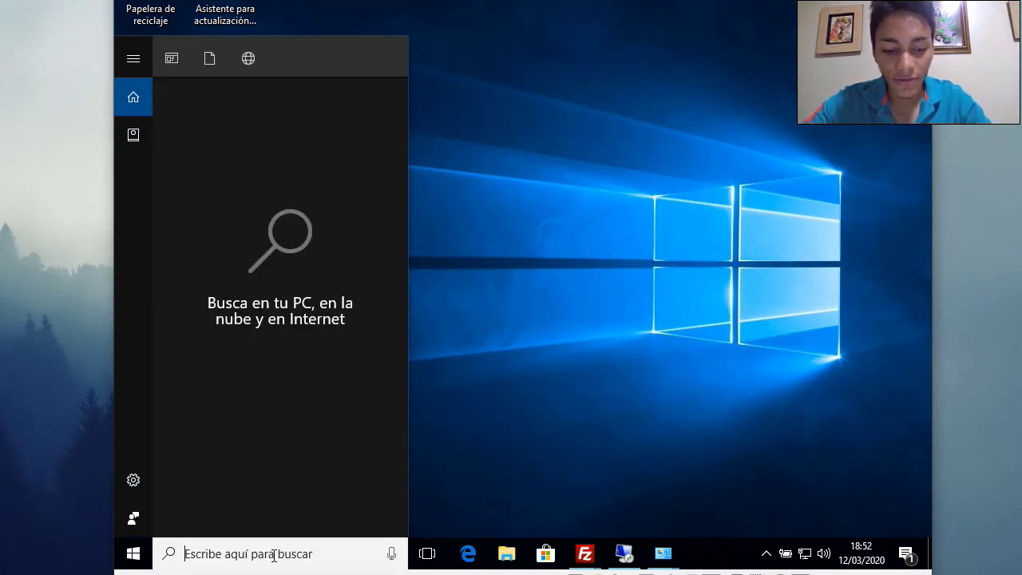
type("herra")
key("Return")
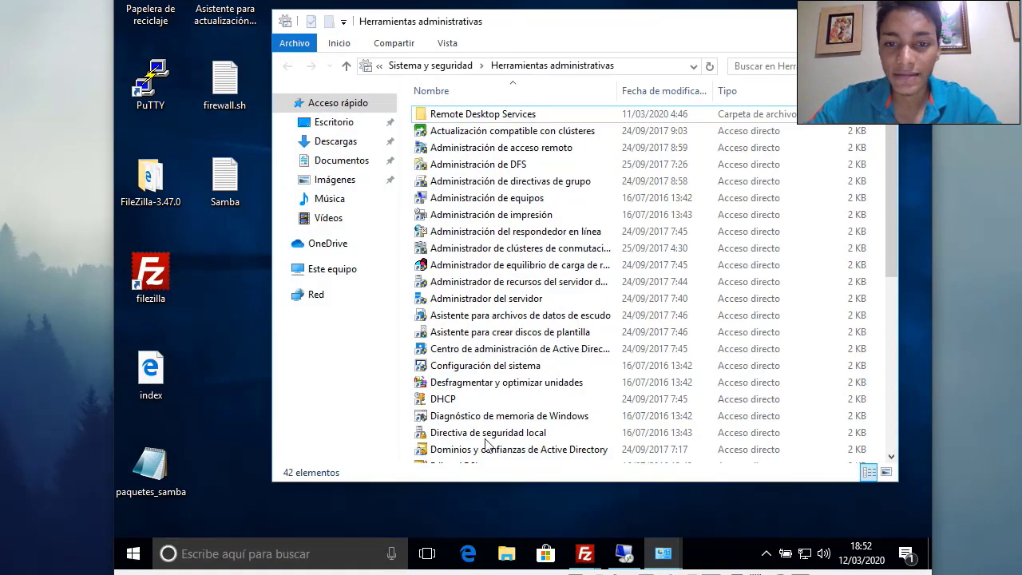
scroll(503, 365, "down", 7)
scroll(527, 367, "up", 7)
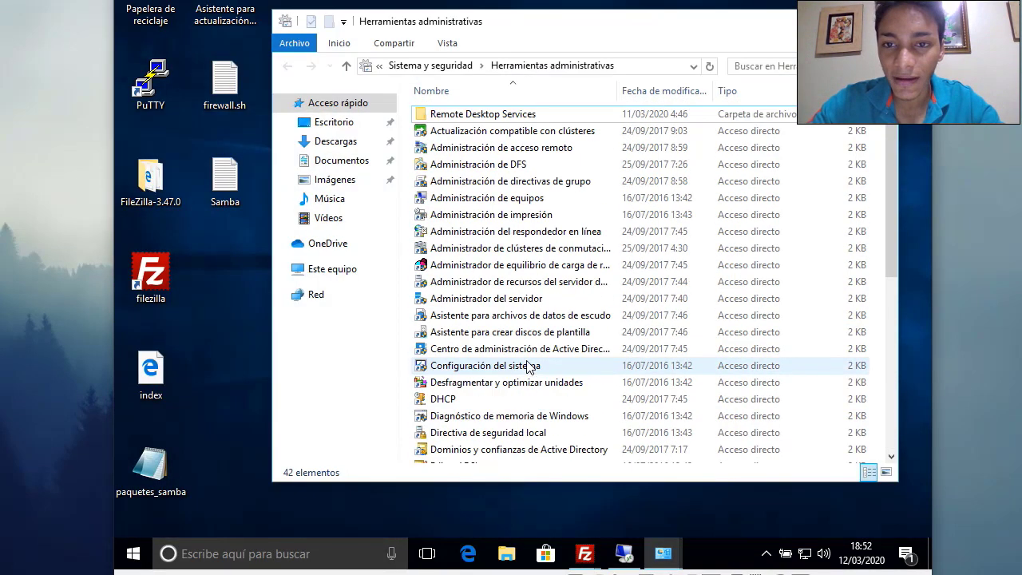
double_click(519, 113)
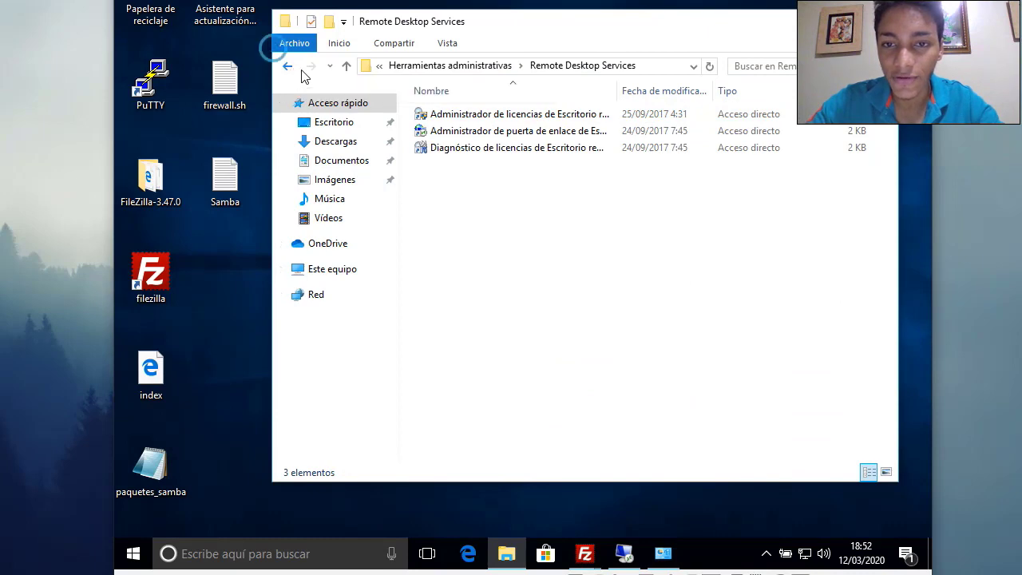
left_click(288, 66)
Look over the 42 administrative tools, then return to the desktop with Windows Search open
scroll(594, 269, "down", 5)
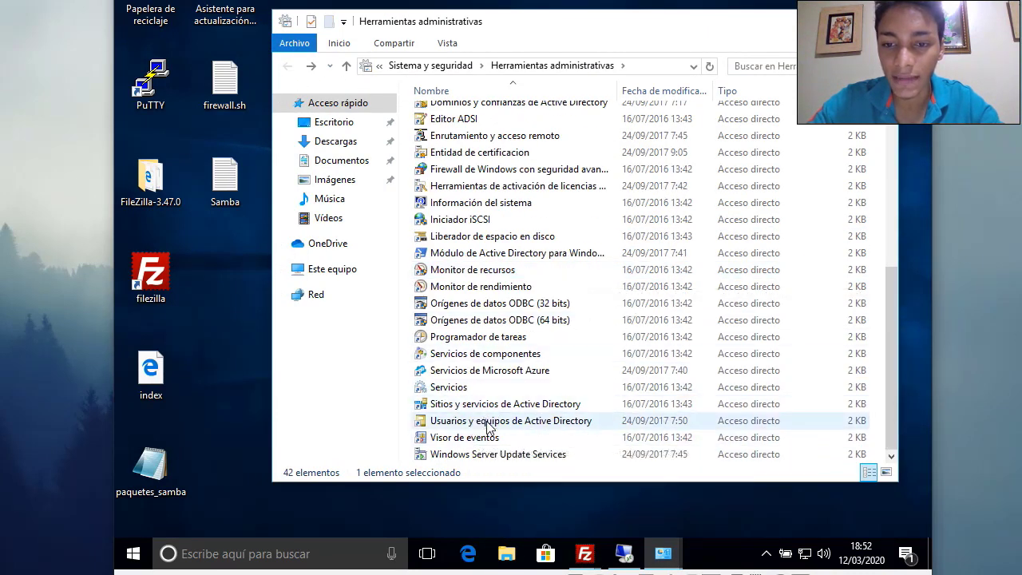
scroll(489, 428, "up", 5)
scroll(489, 424, "down", 5)
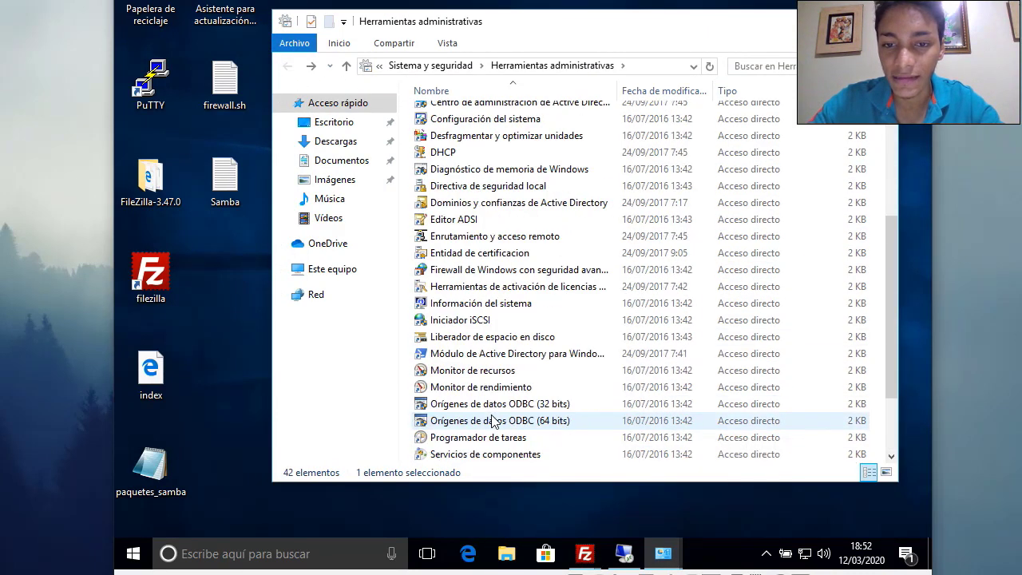
scroll(559, 319, "up", 4)
key("super+d")
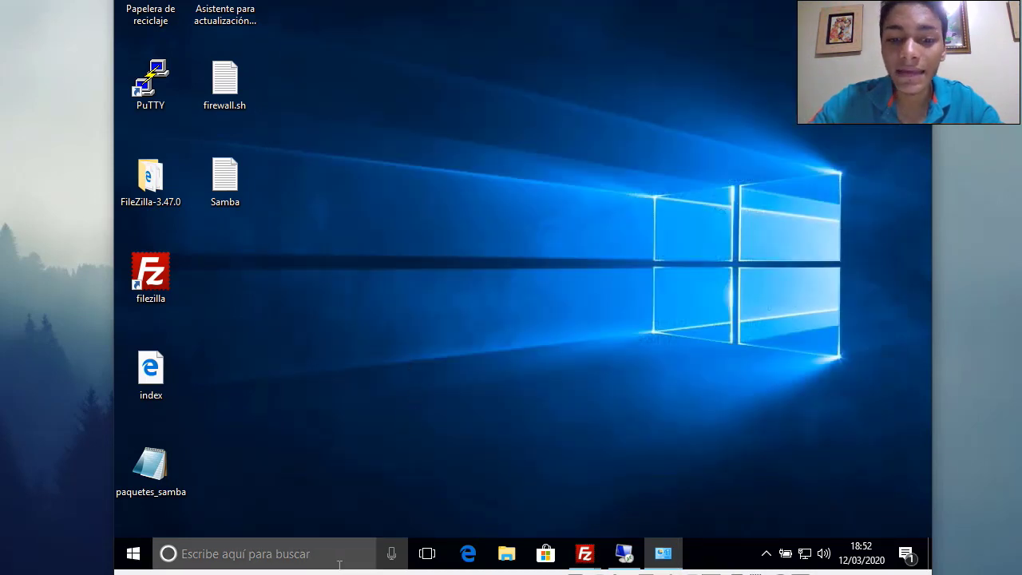
left_click(324, 554)
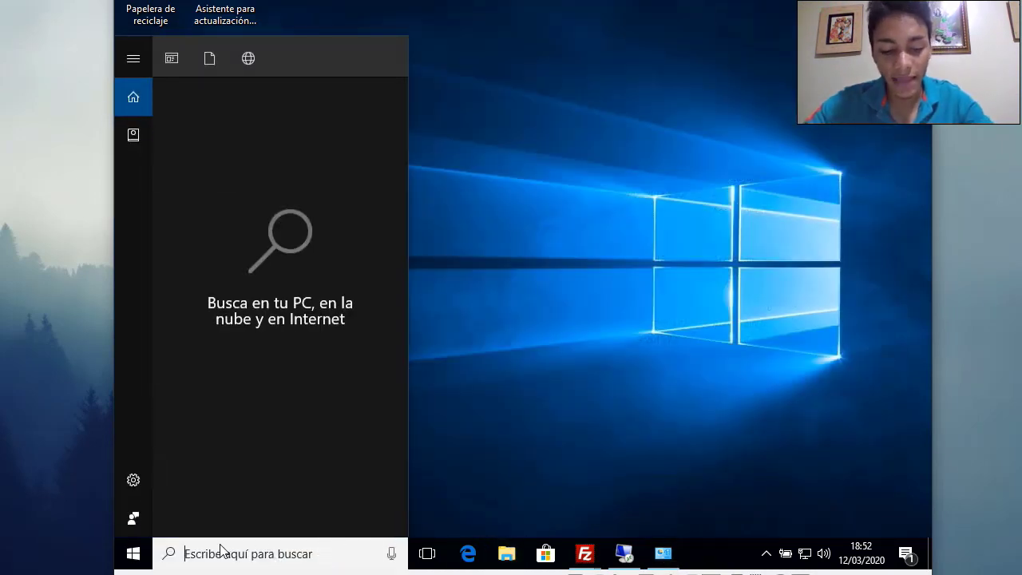
Search 'ac' to open Windows Features, browse the list, and cancel without changes
type("ac")
key("BackSpace")
type("a")
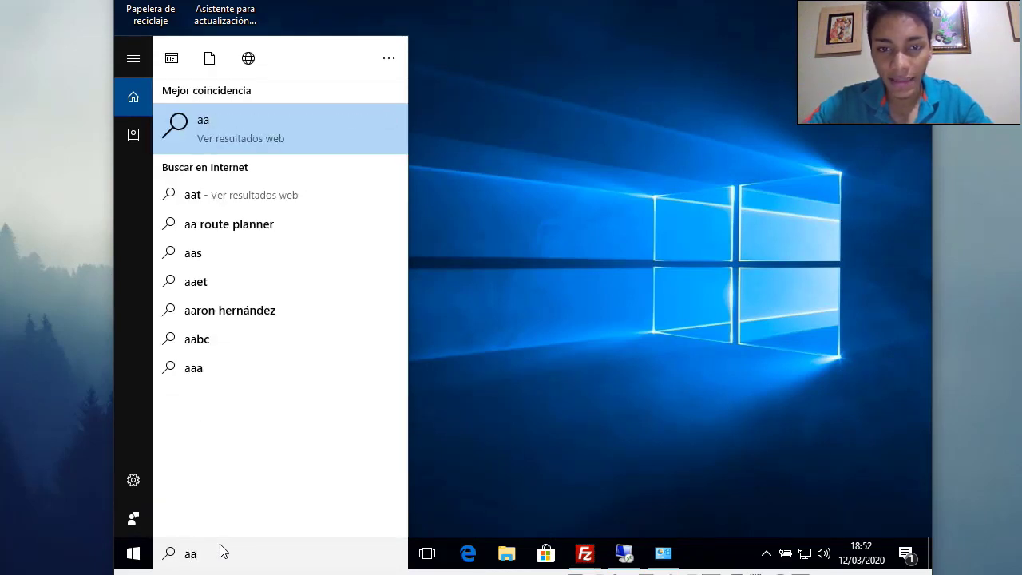
key("BackSpace")
type("c")
key("Return")
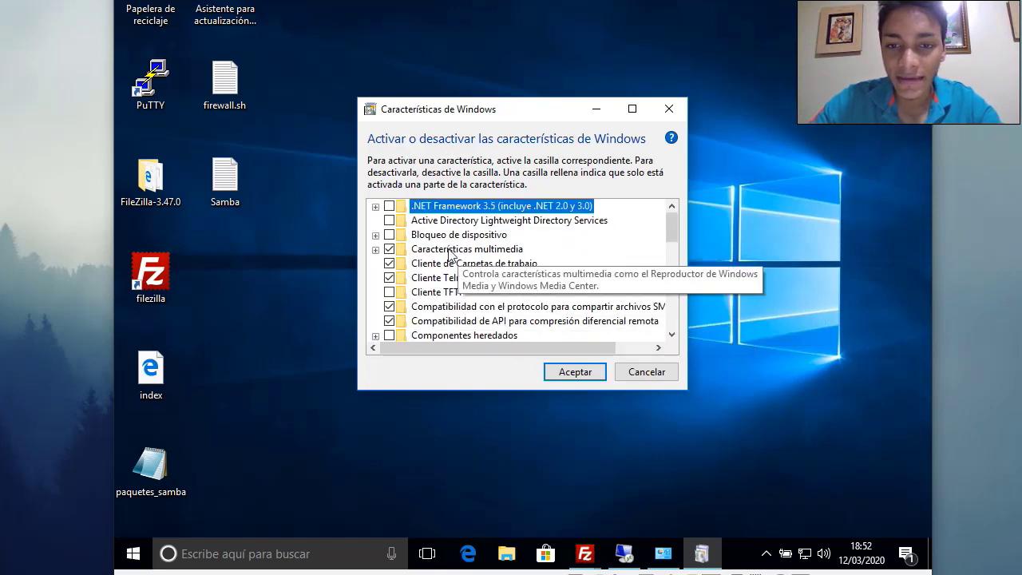
scroll(424, 254, "down", 4)
scroll(424, 254, "down", 5)
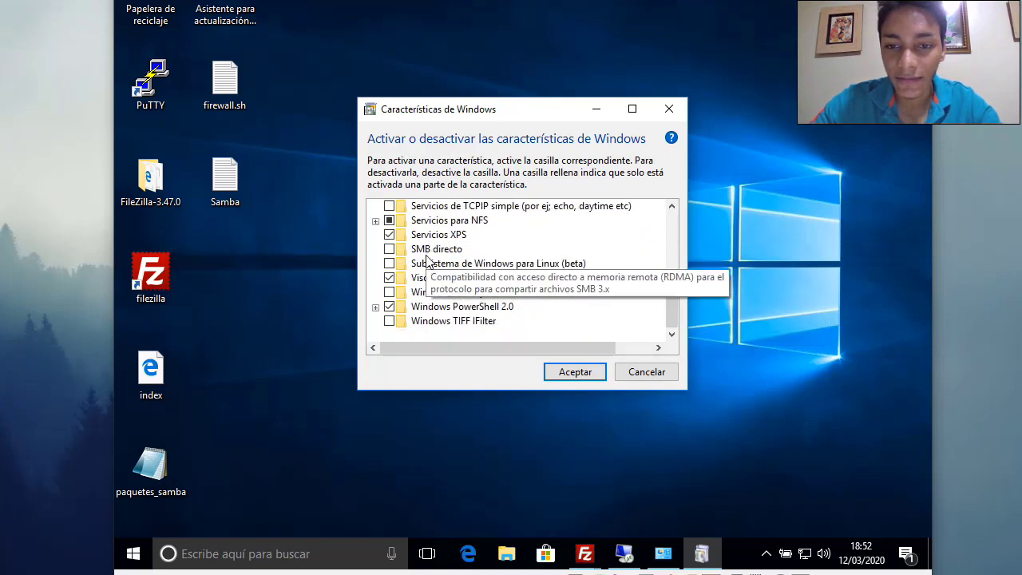
scroll(427, 276, "up", 3)
scroll(428, 277, "up", 6)
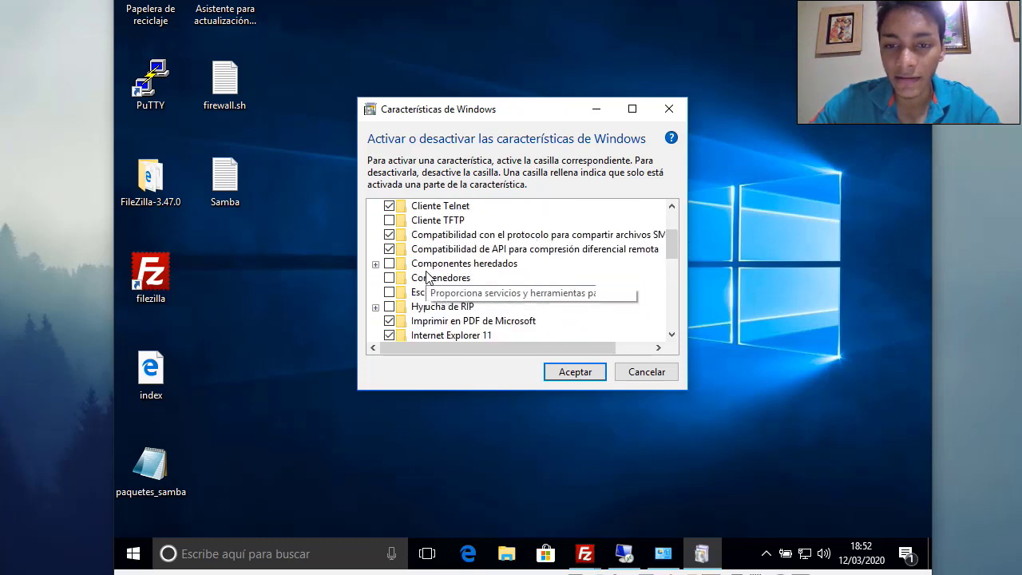
left_click(647, 371)
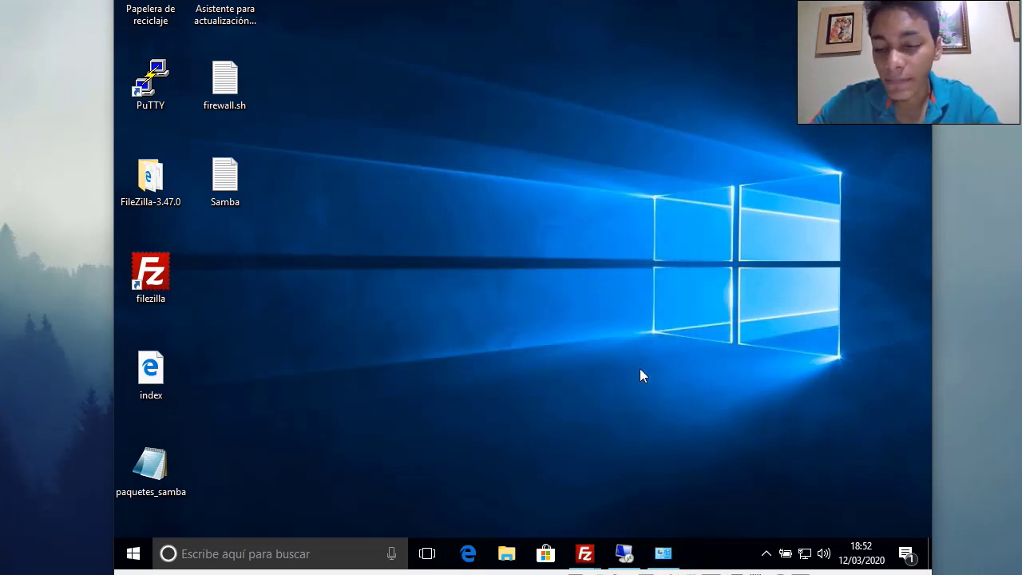
Go through Network and Sharing Center to the adapter list and bring up the disabled Ethernet's menu
left_click(806, 557)
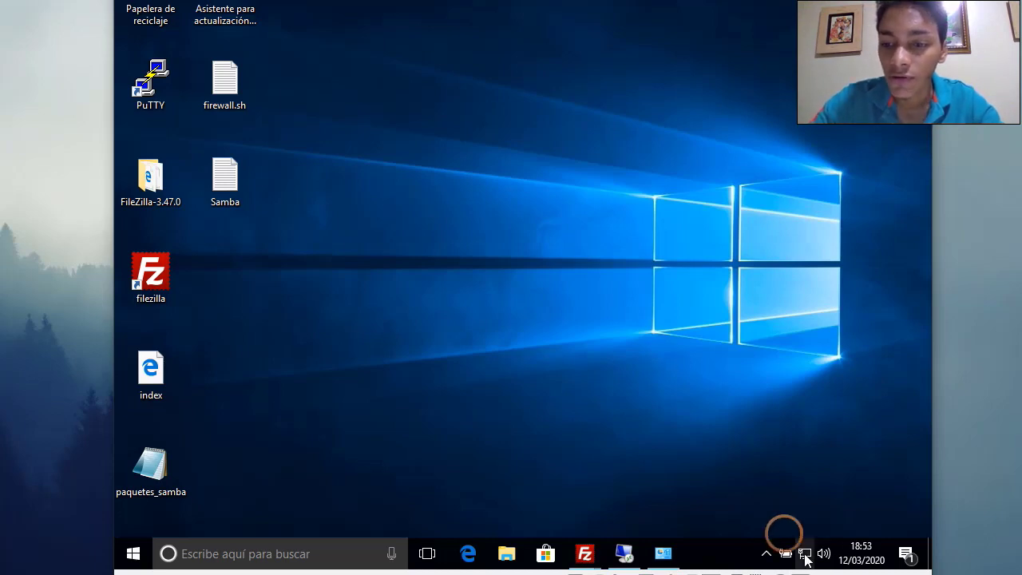
left_click(804, 542)
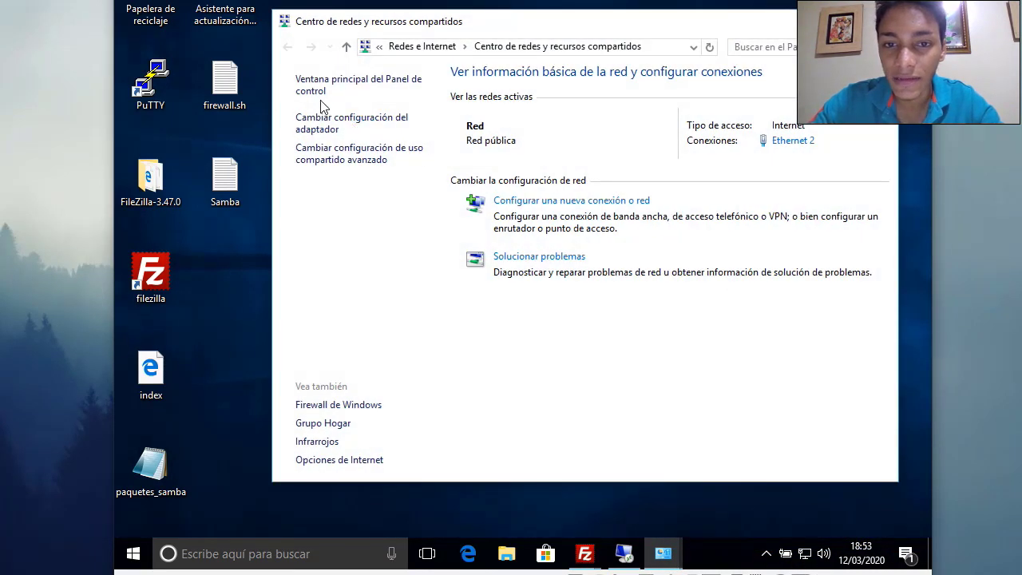
left_click(319, 123)
left_click(399, 138)
right_click(399, 138)
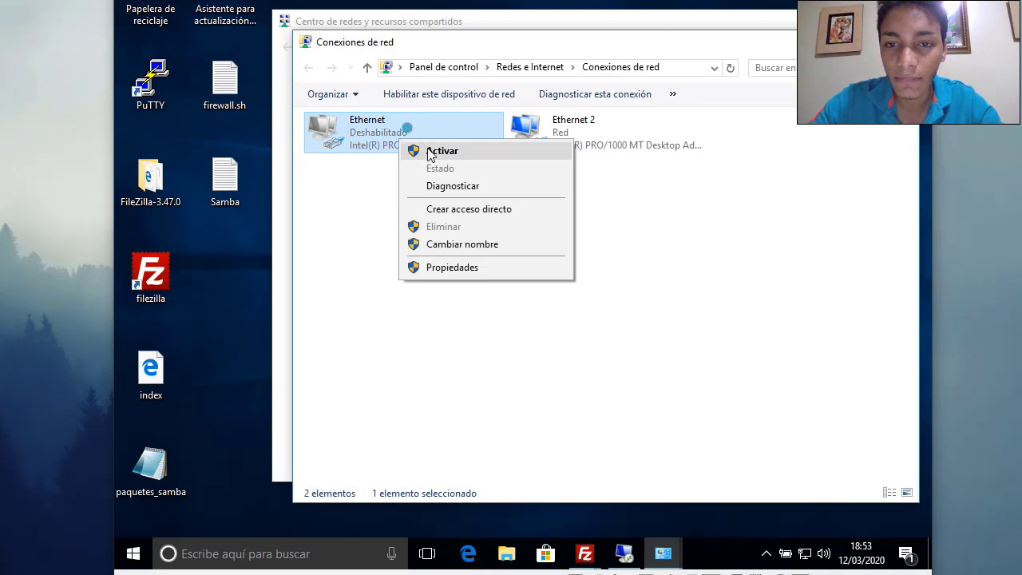
Enable the Ethernet adapter and open its properties
left_click(440, 151)
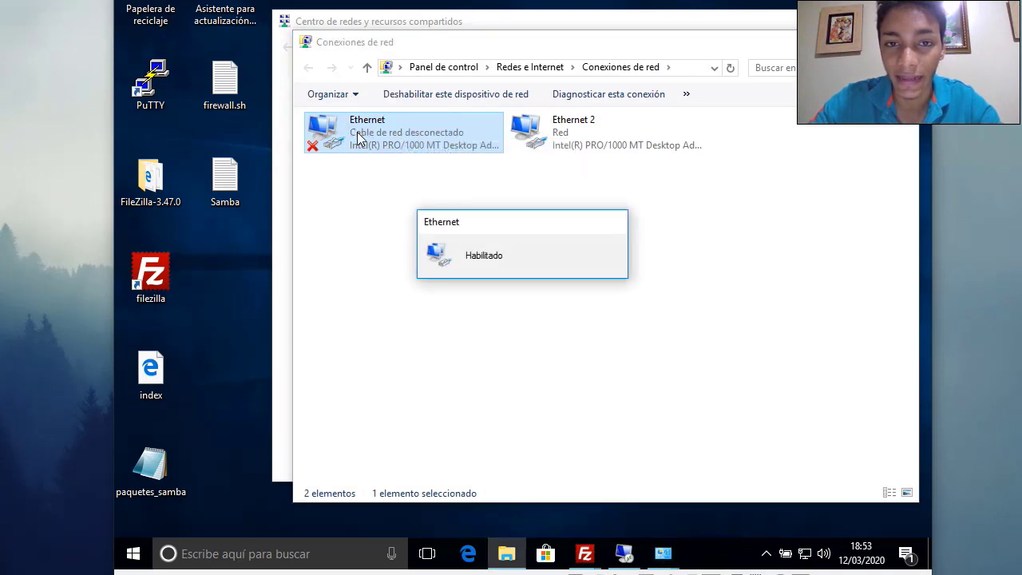
right_click(359, 139)
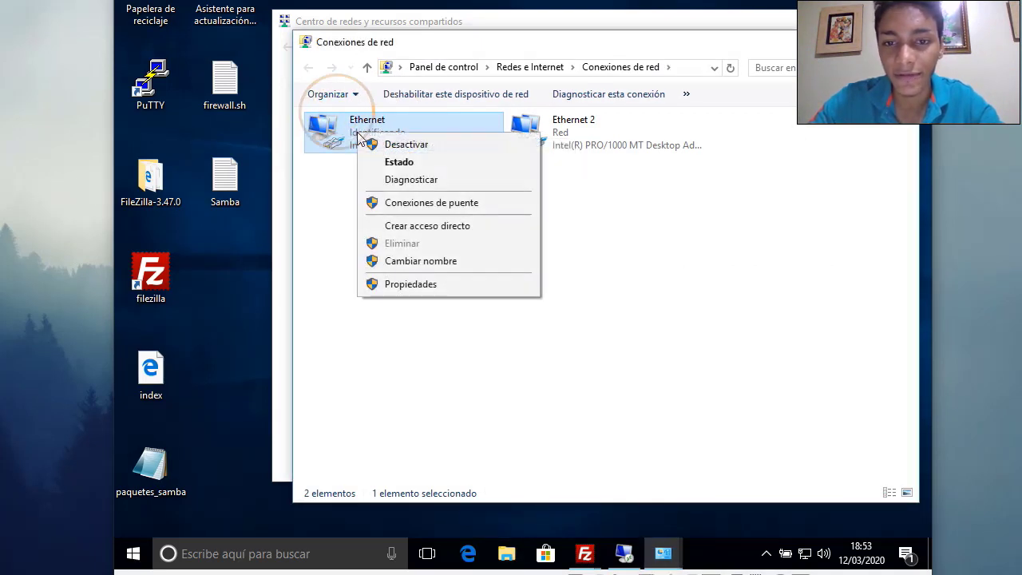
left_click(391, 284)
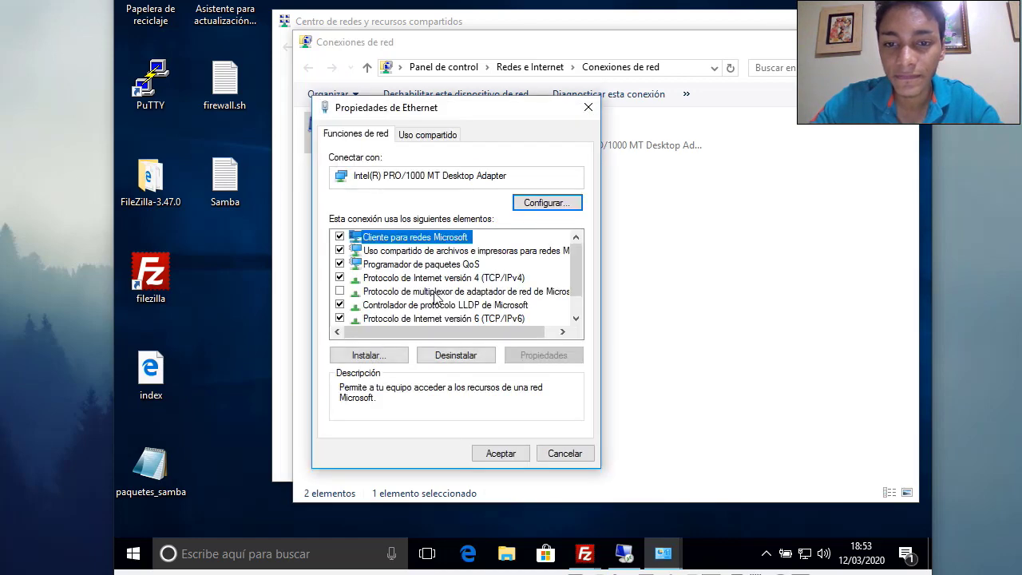
Confirm IPv4 192.168.1.6 with DNS 192.168.1.5 unchanged, then close the network windows
left_click(456, 279)
left_click(547, 355)
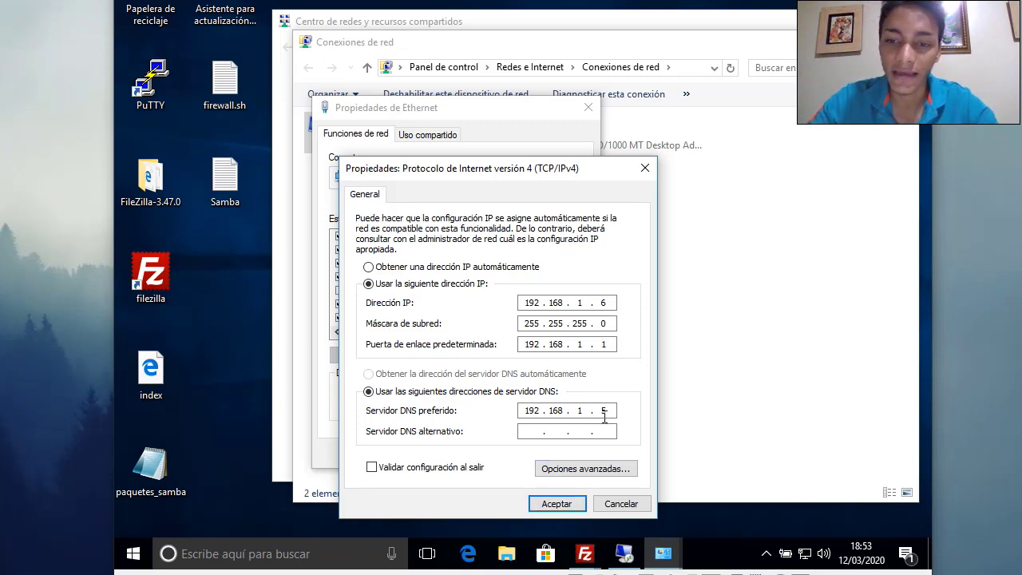
left_click(557, 504)
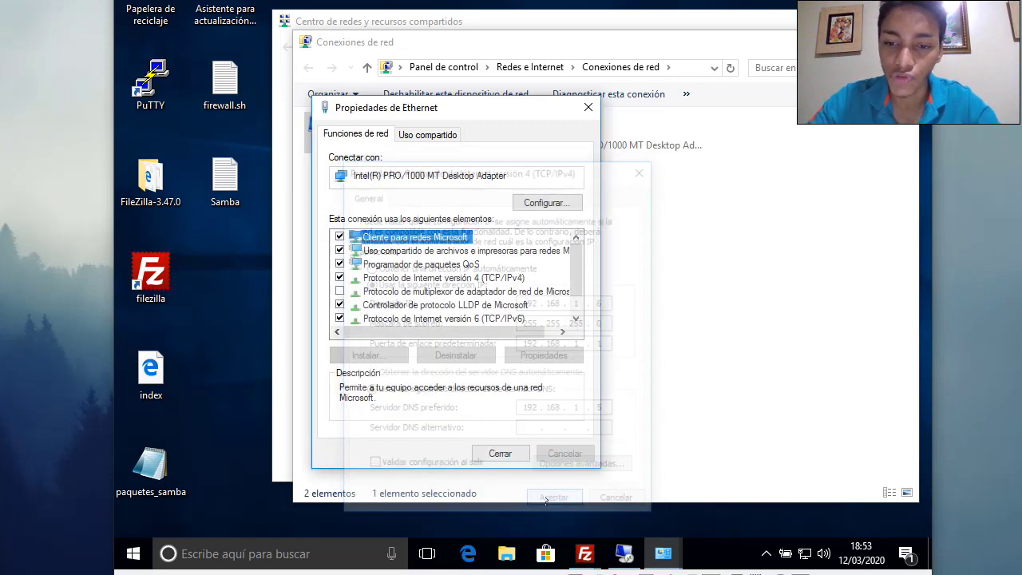
left_click(492, 454)
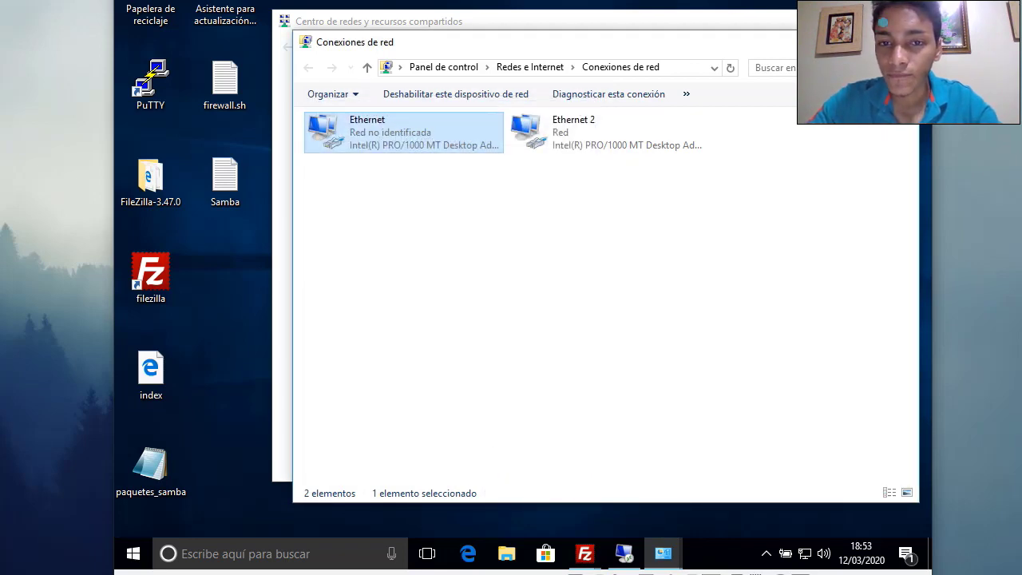
left_click(901, 41)
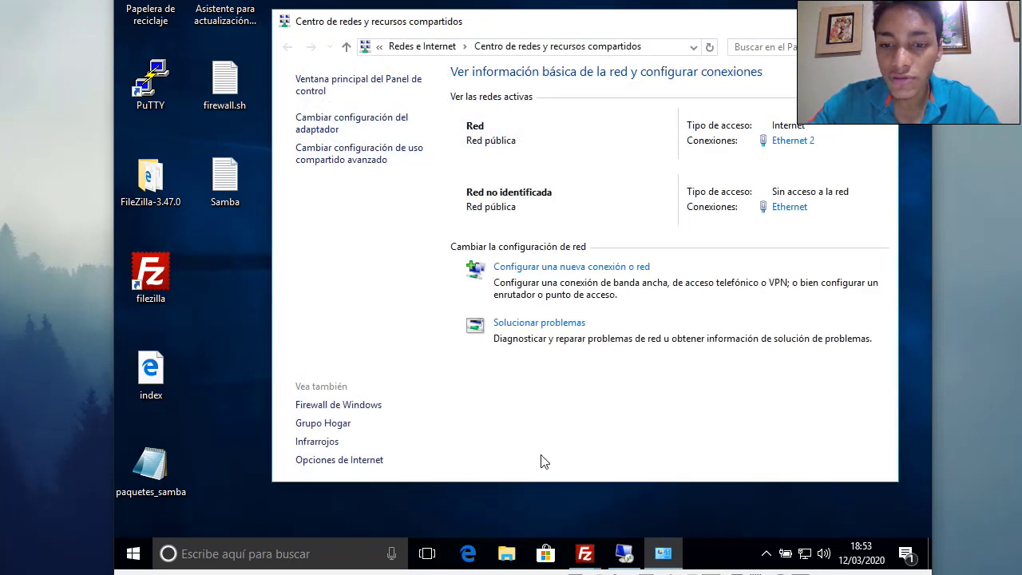
key("alt+F4")
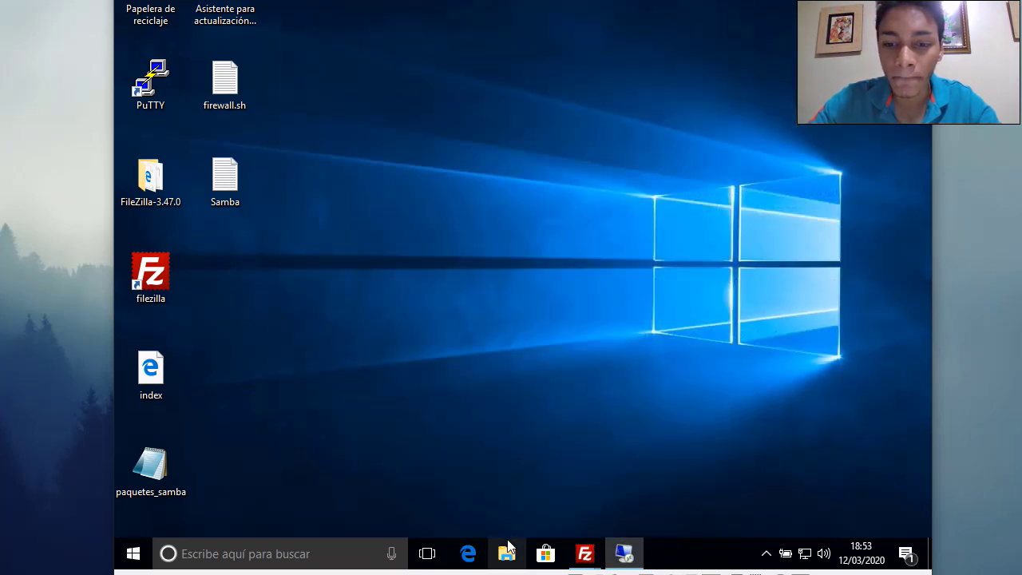
From This PC's properties, change membership to Domain VERYTUTOS.CC and confirm
left_click(508, 543)
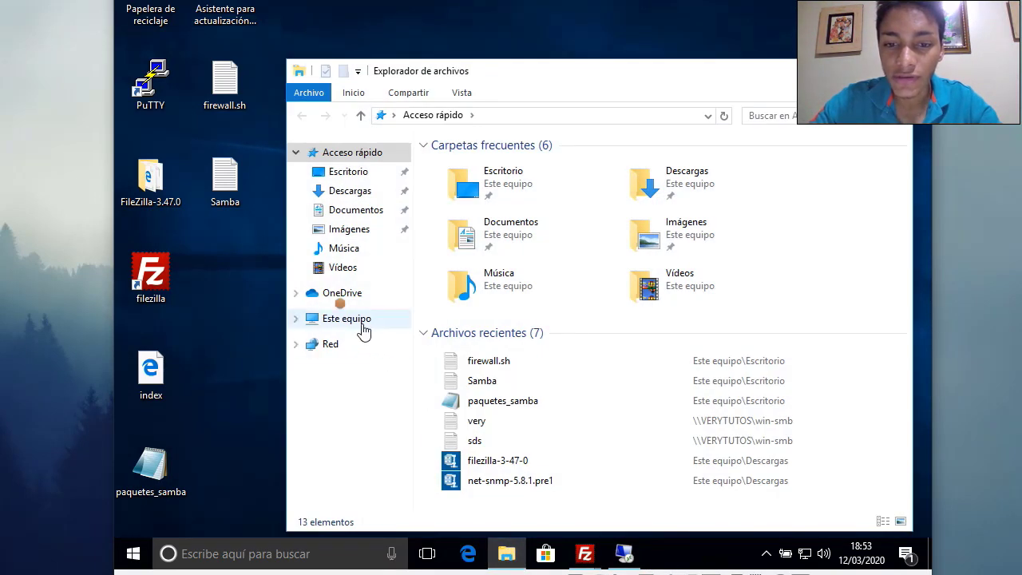
right_click(361, 324)
left_click(436, 313)
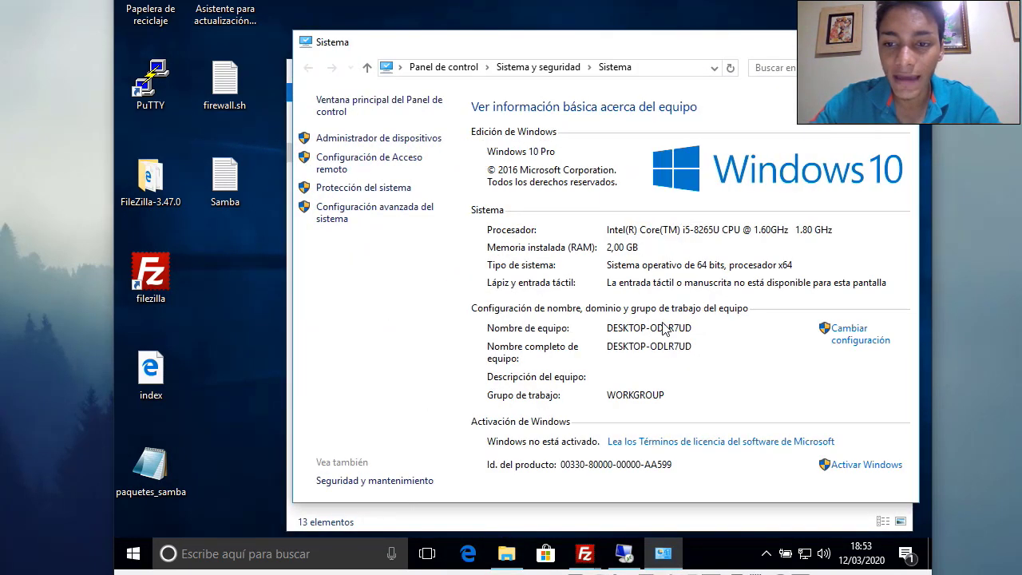
left_click(871, 342)
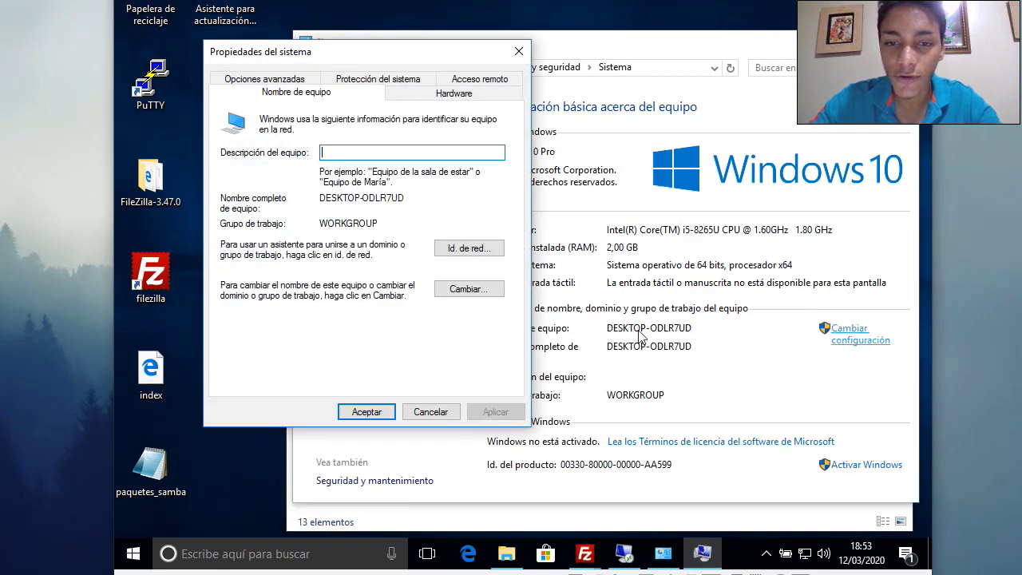
left_click(456, 291)
left_click(236, 267)
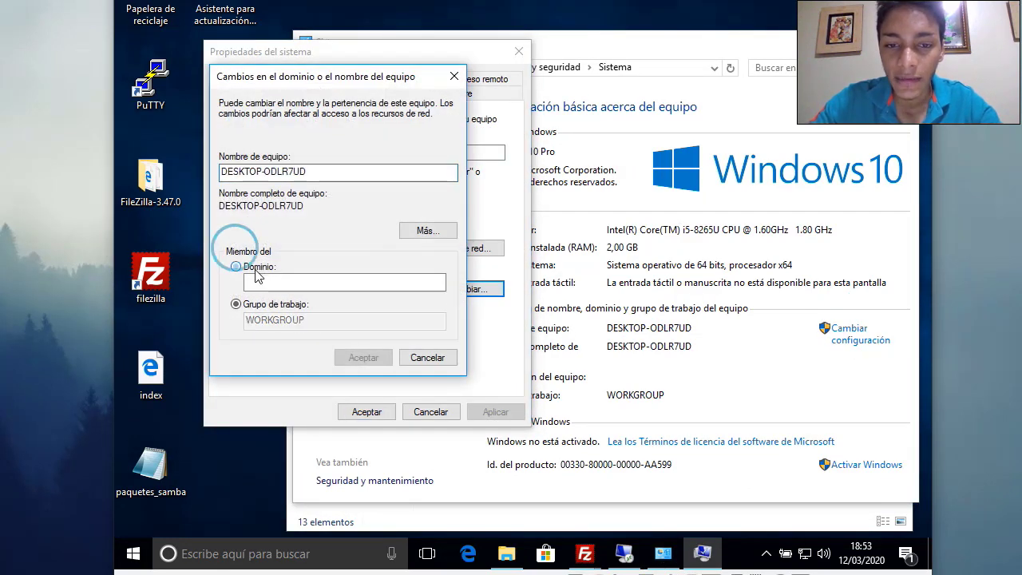
type("VERYT")
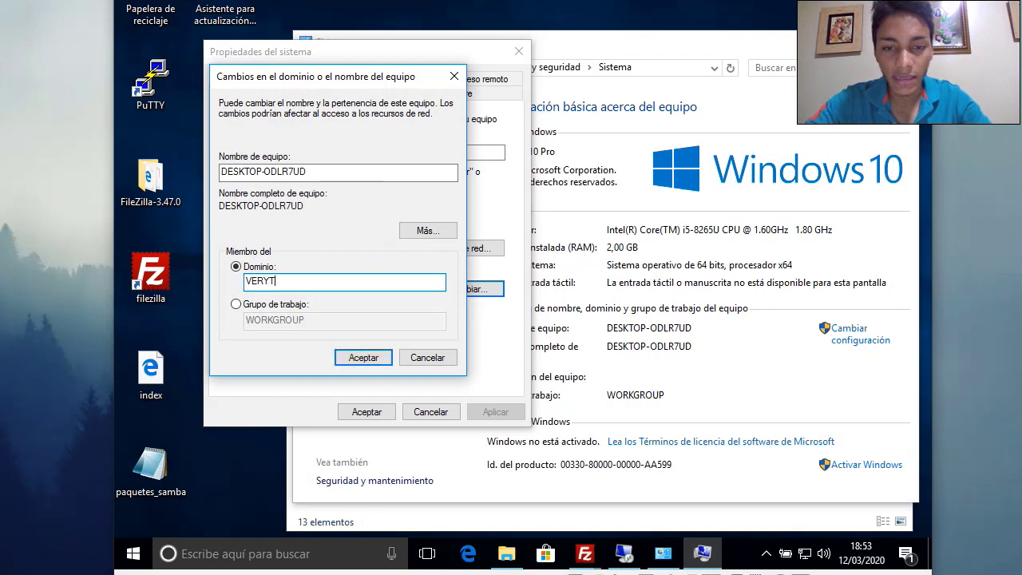
type("UTOS.CC")
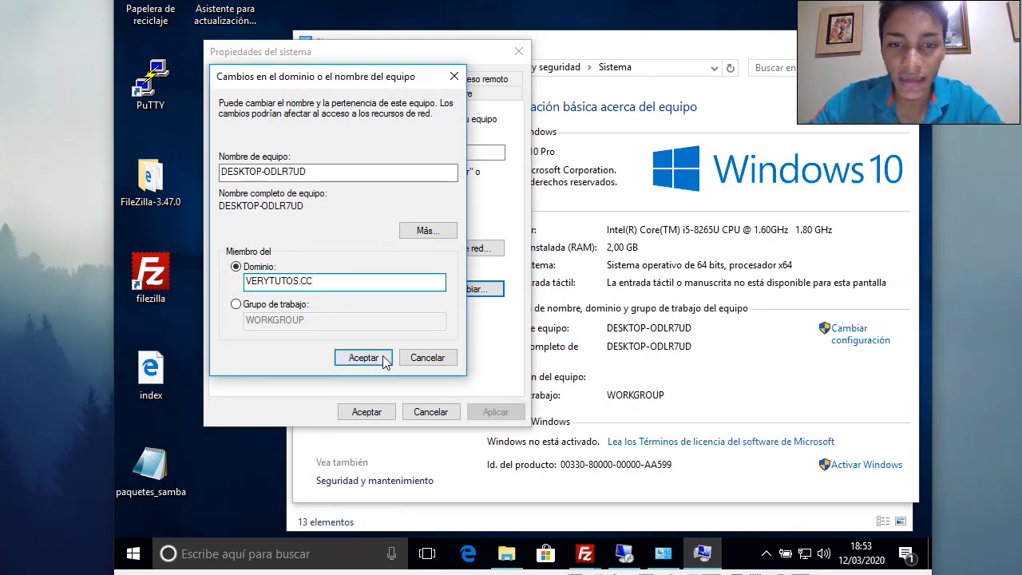
left_click(363, 358)
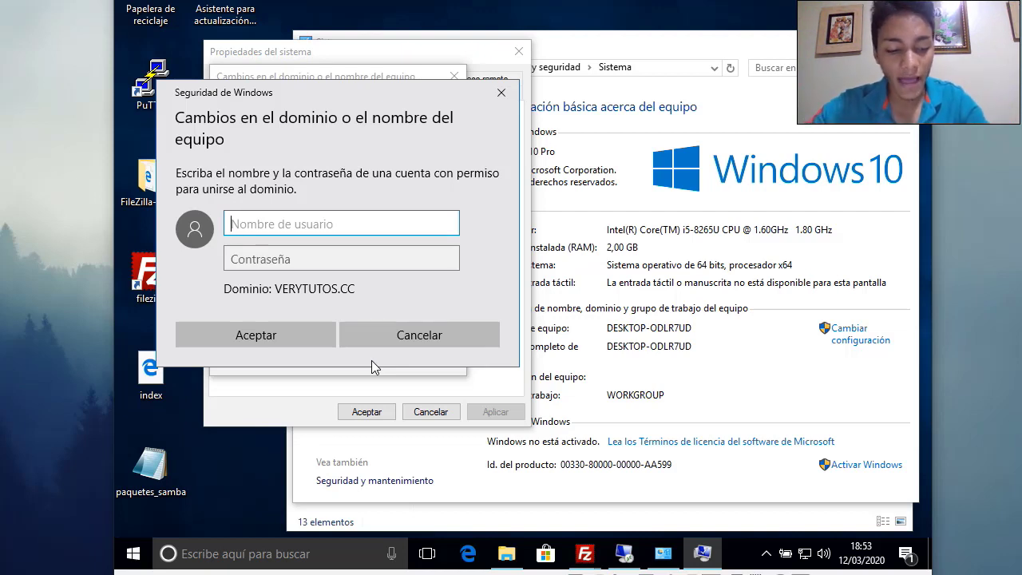
Authorize the domain join with the Administrator account and its password
type("A")
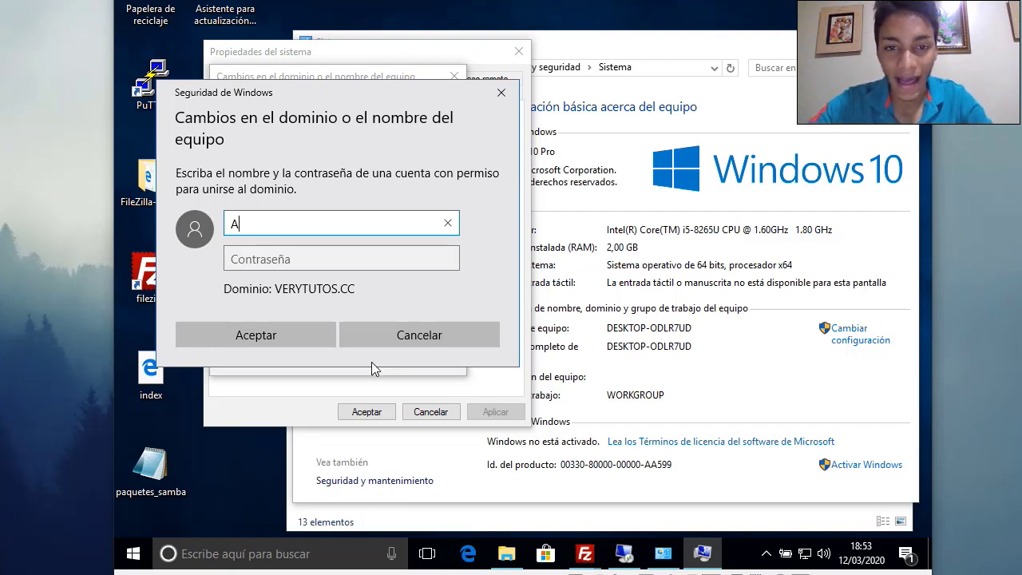
type("dmini")
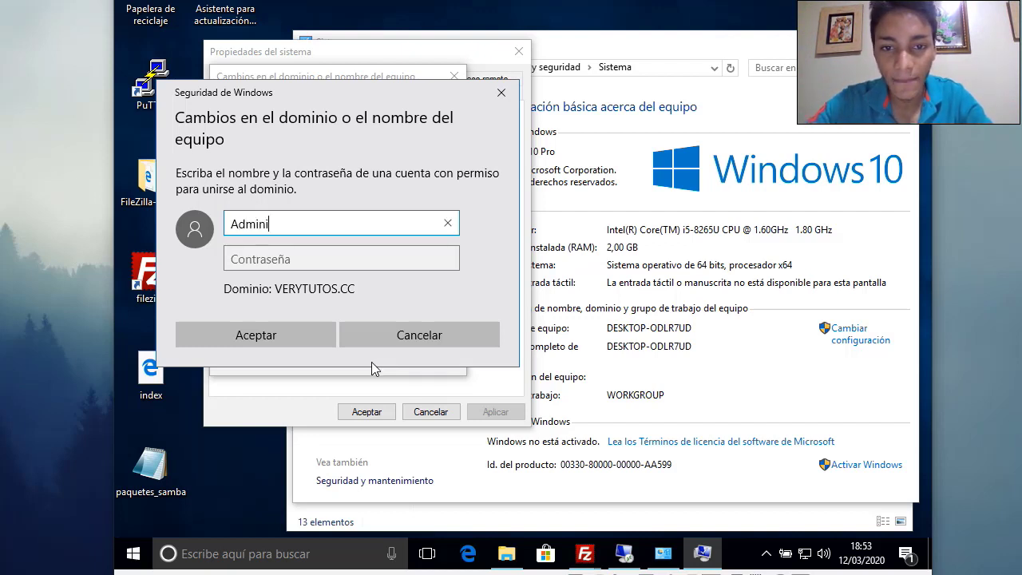
type("strator")
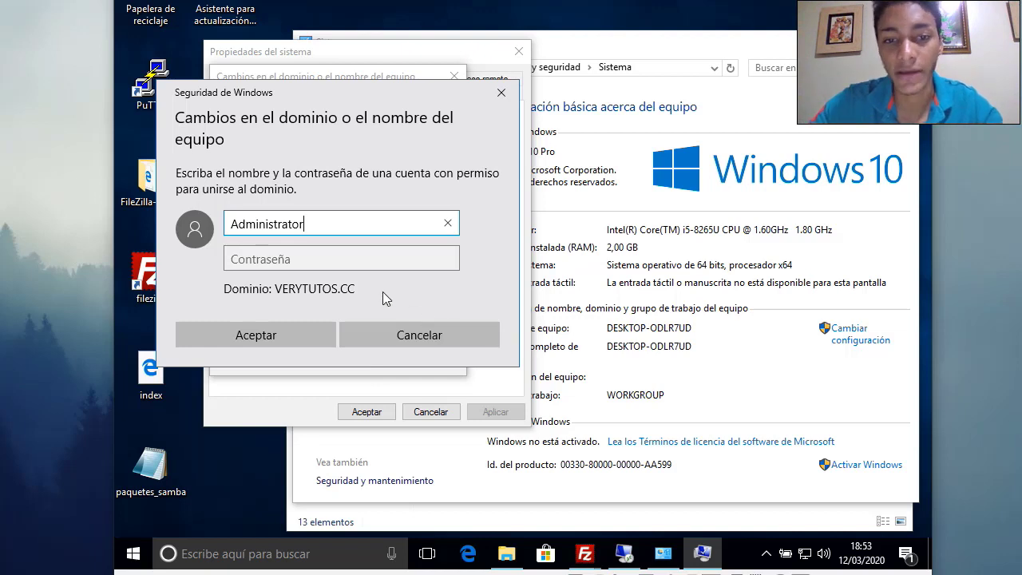
left_click(320, 258)
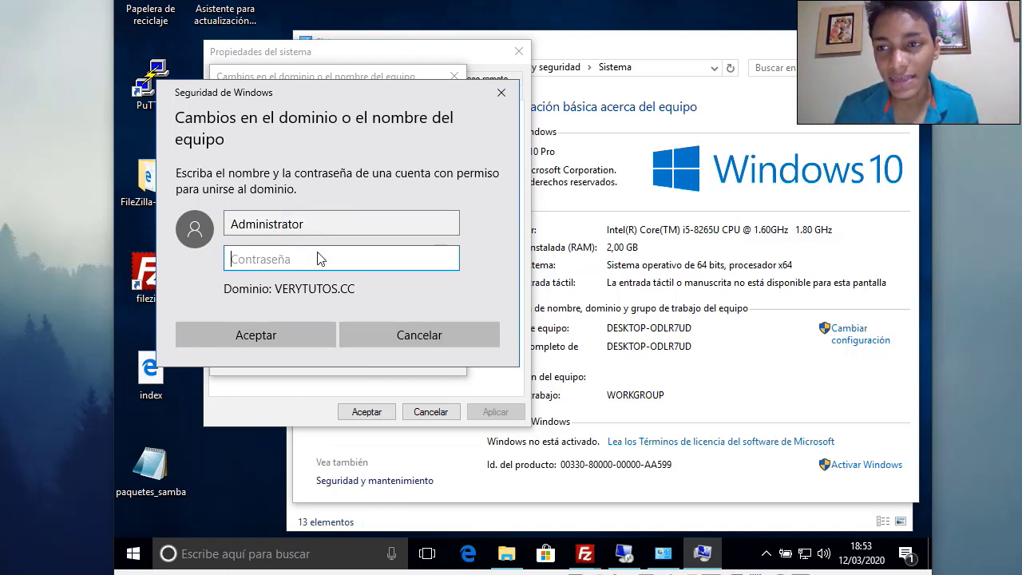
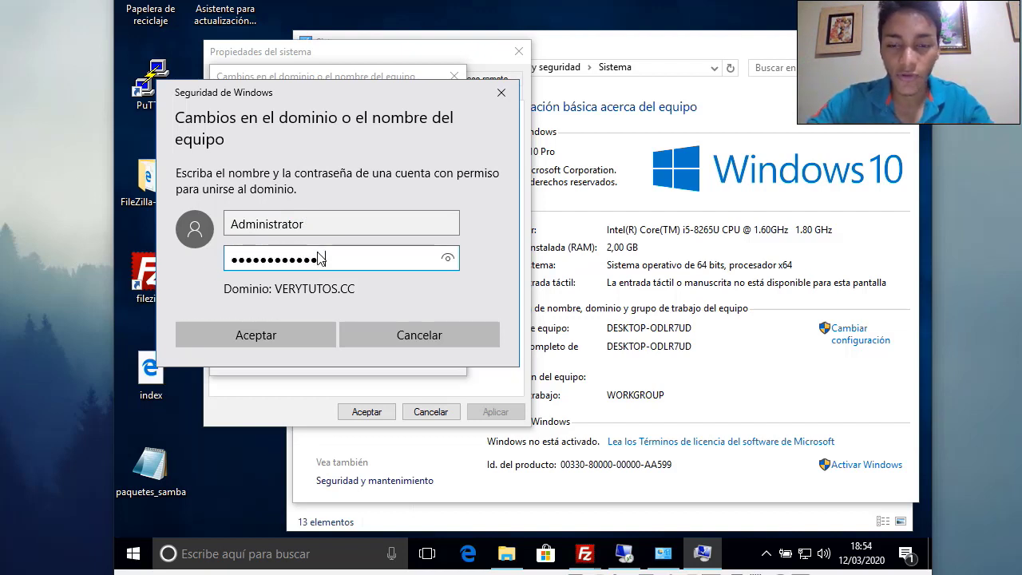
left_click(448, 258)
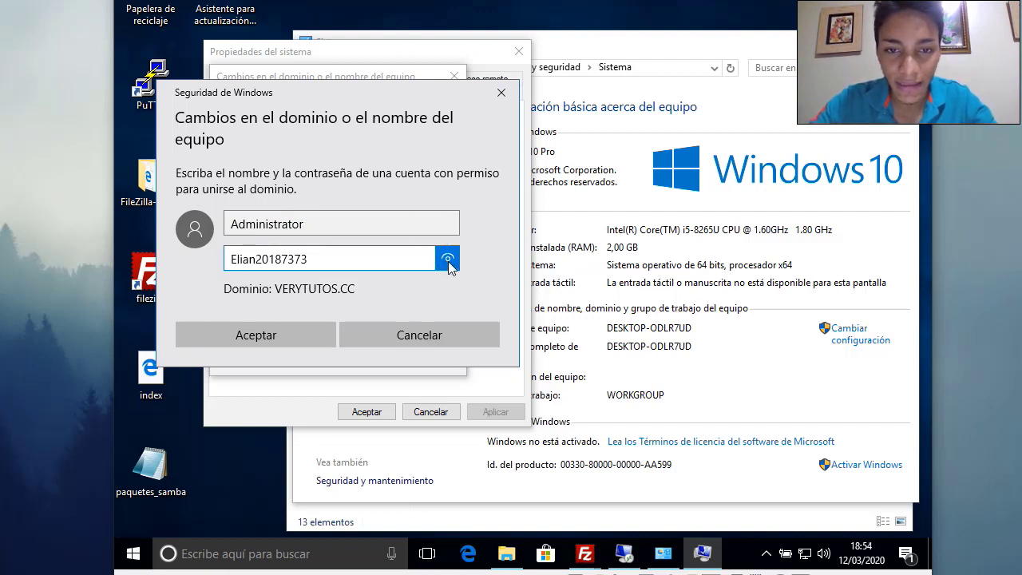
left_click(290, 323)
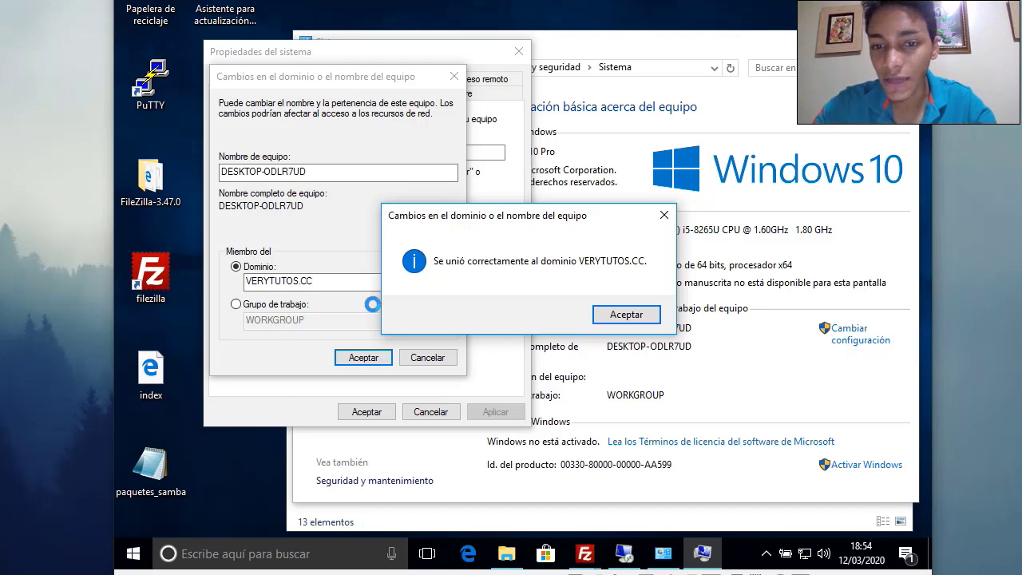
Acknowledge the welcome and restart notices, close System Properties, and restart now
left_click(623, 317)
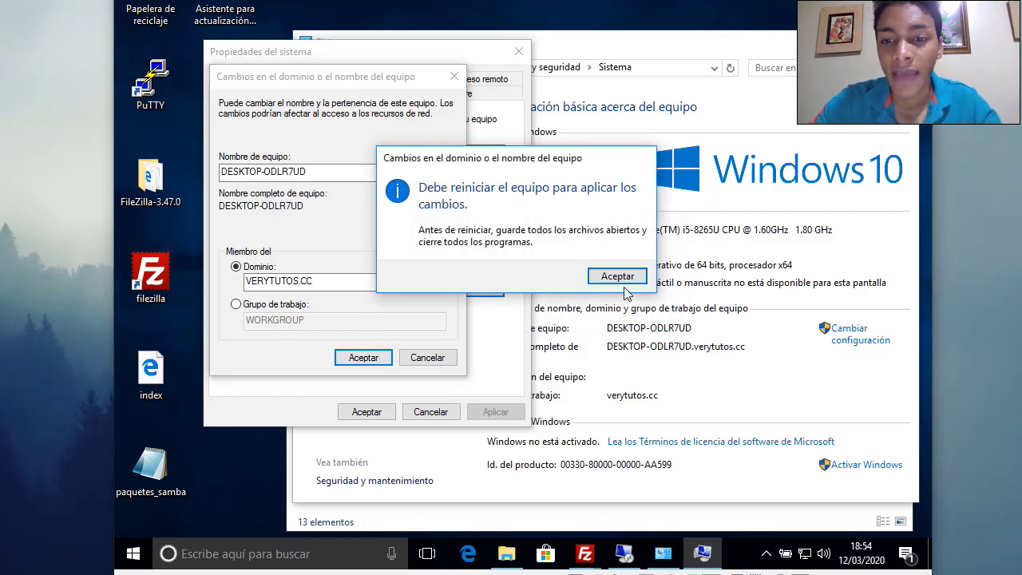
left_click(617, 277)
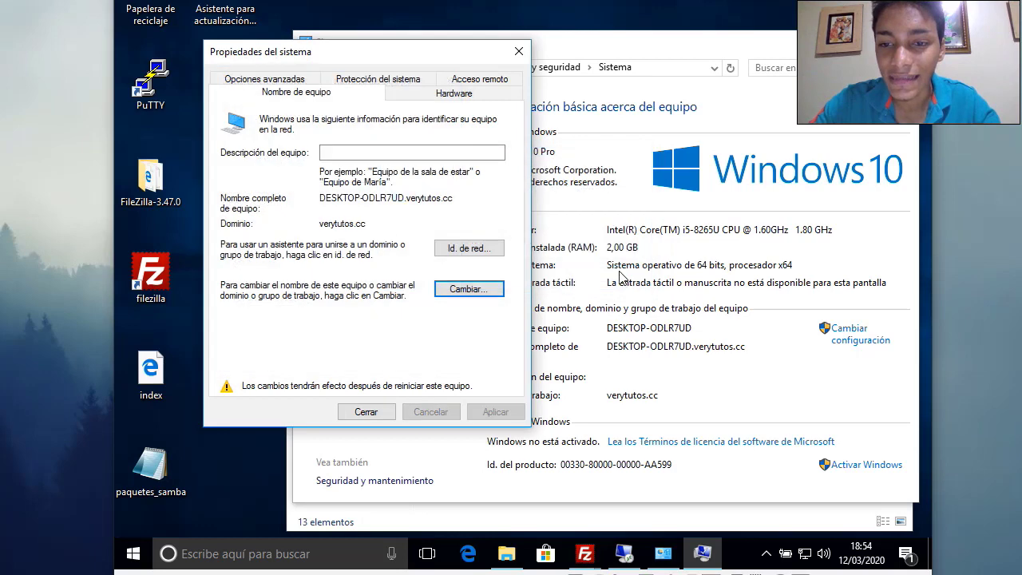
left_click(389, 412)
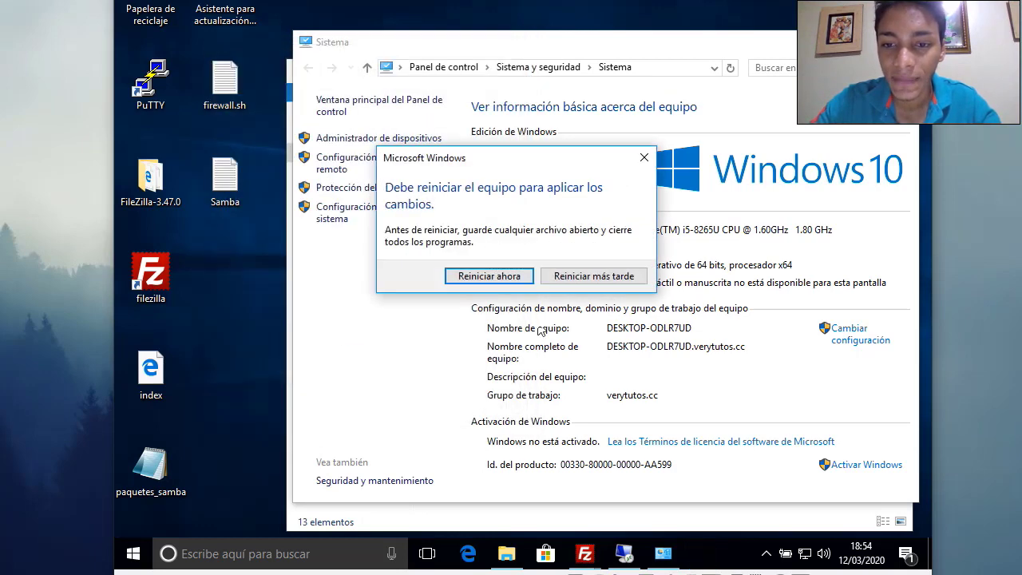
left_click(506, 276)
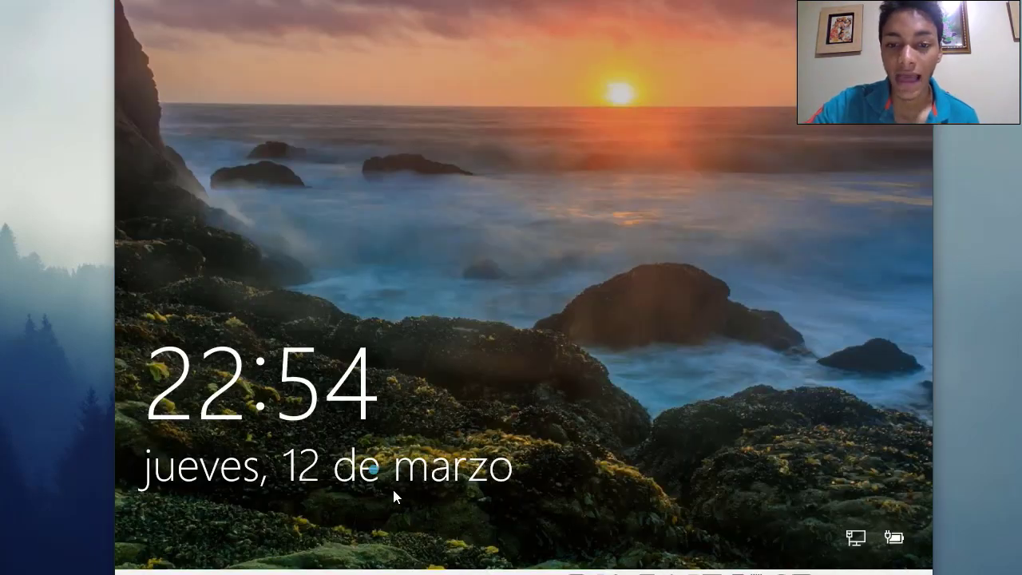
Choose Other user and sign in as the domain Administrator with its password
left_click(392, 489)
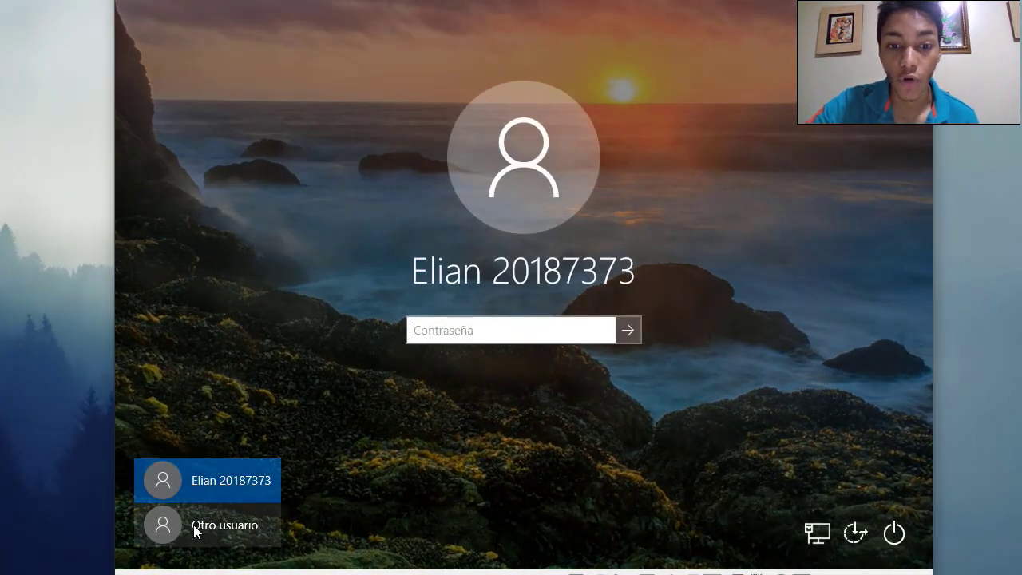
left_click(195, 525)
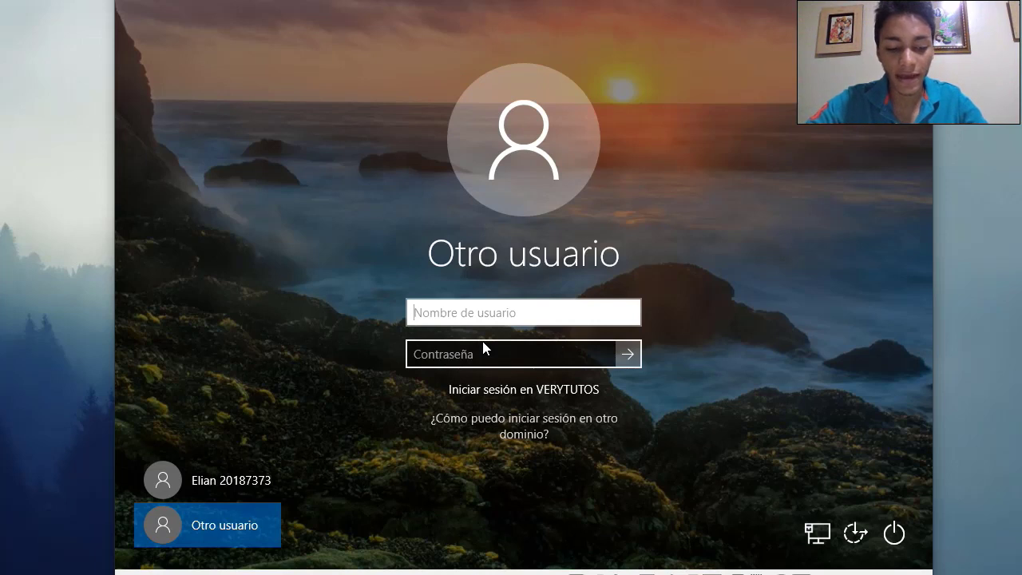
type("Administr")
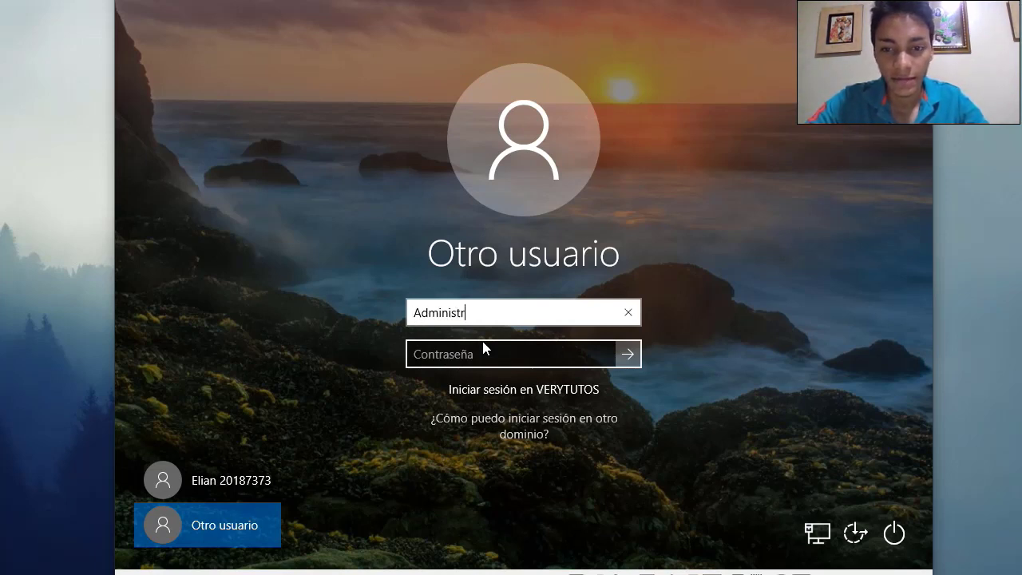
type("ator")
left_click(473, 346)
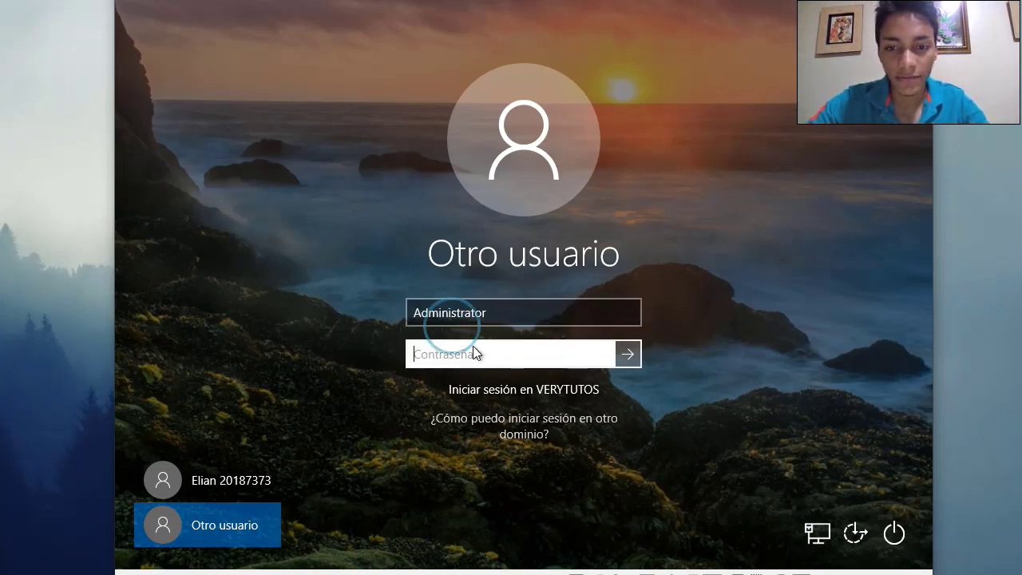
type("•••••••••••••")
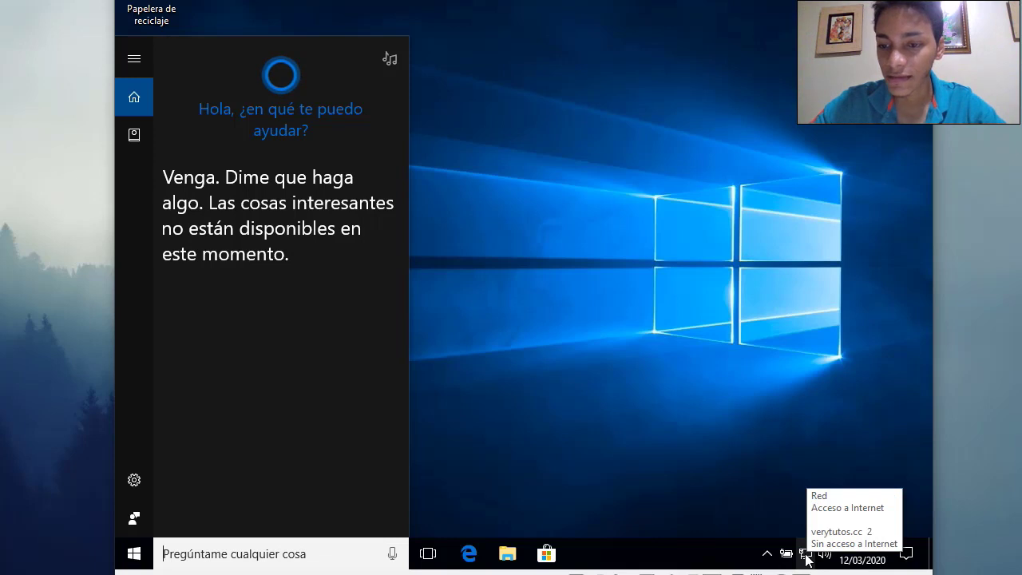
Search 'us' and launch Active Directory Users and Computers
left_click(623, 439)
left_click(269, 550)
type("us")
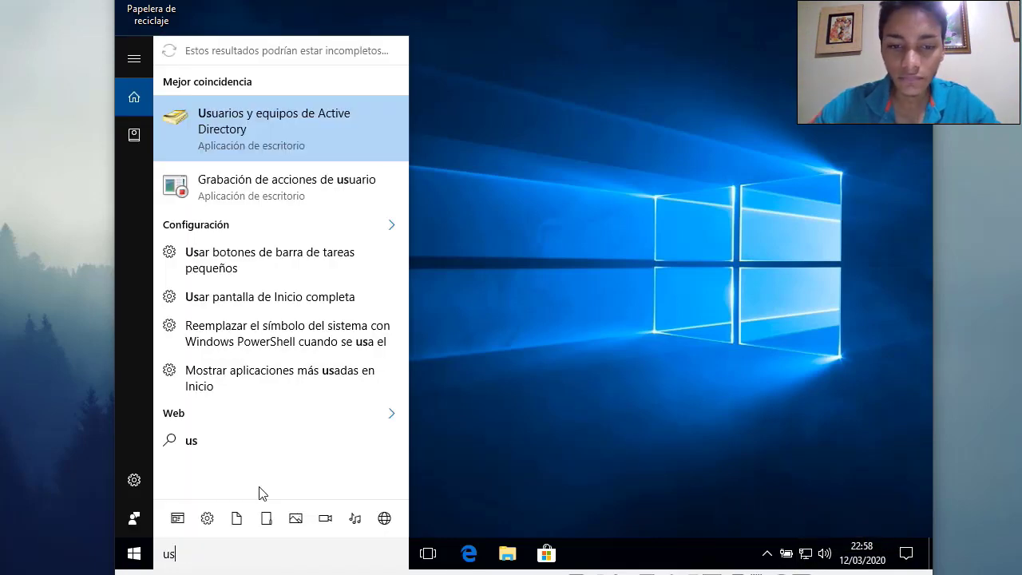
left_click(266, 148)
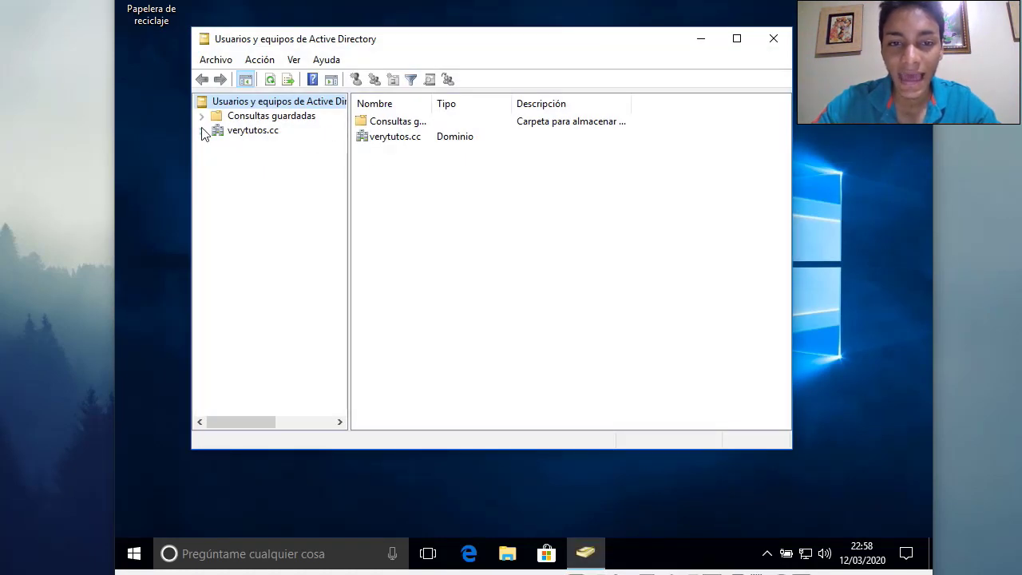
Expand verytutos.cc and select its Users container to list accounts and groups
left_click(253, 134)
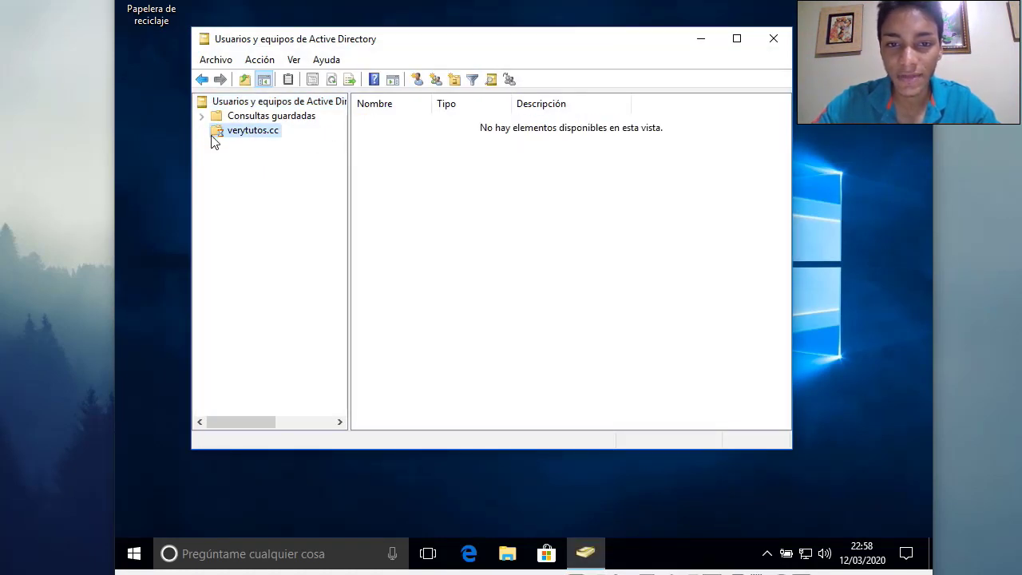
left_click(202, 131)
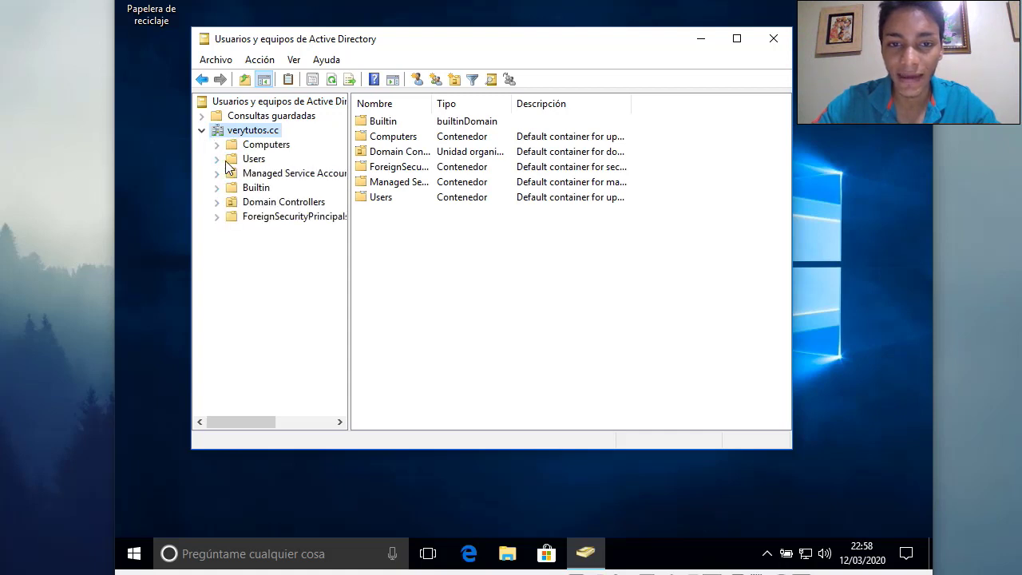
left_click(217, 159)
left_click(252, 159)
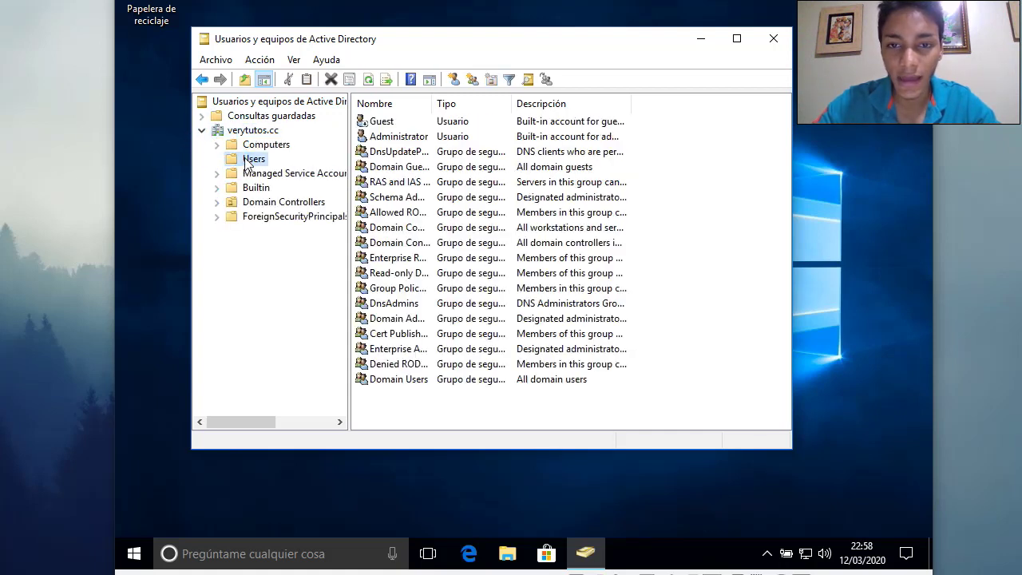
right_click(248, 162)
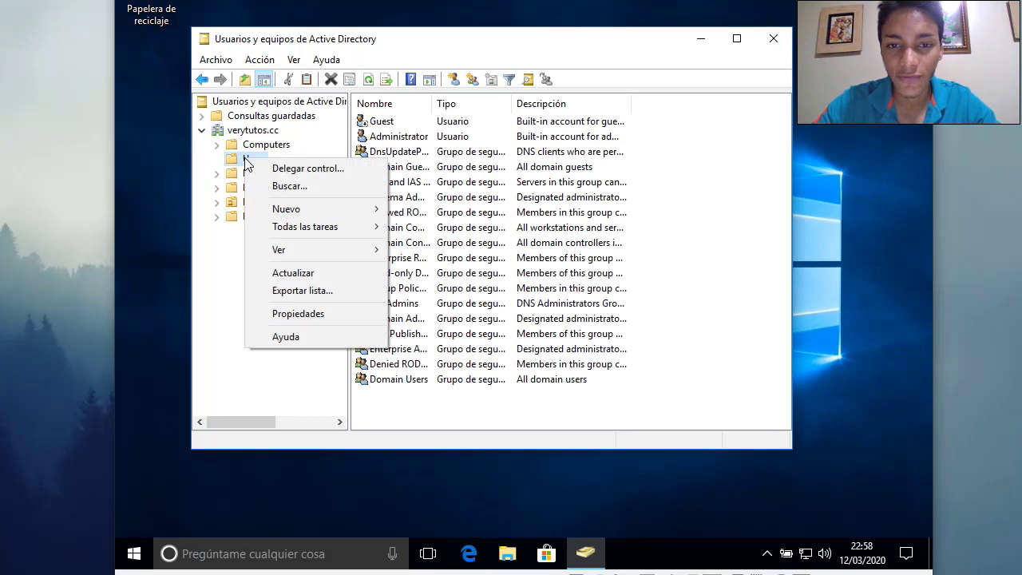
left_click(646, 315)
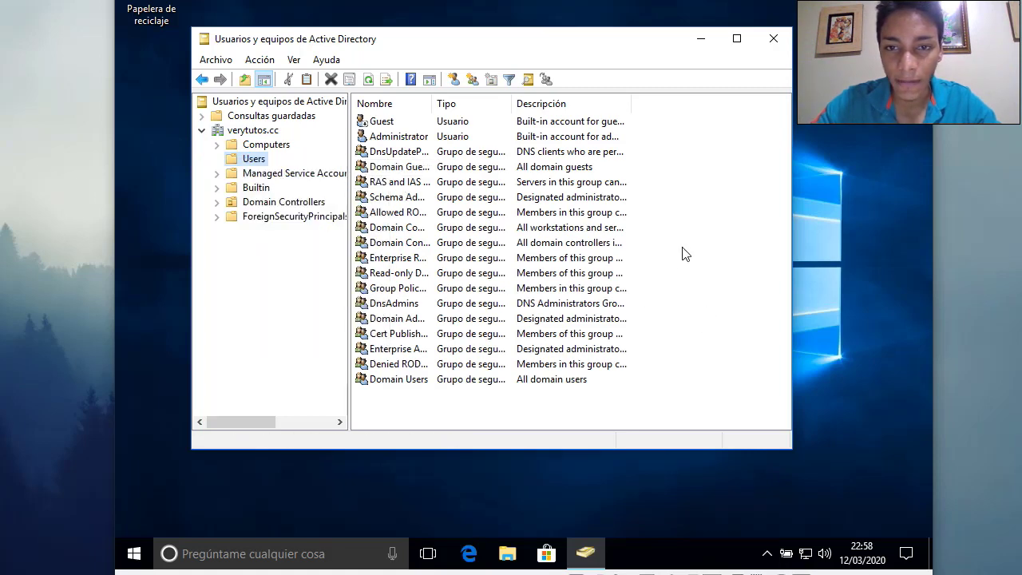
Start a new user in Users and enter its first name, initial, surname and logon name
left_click(455, 81)
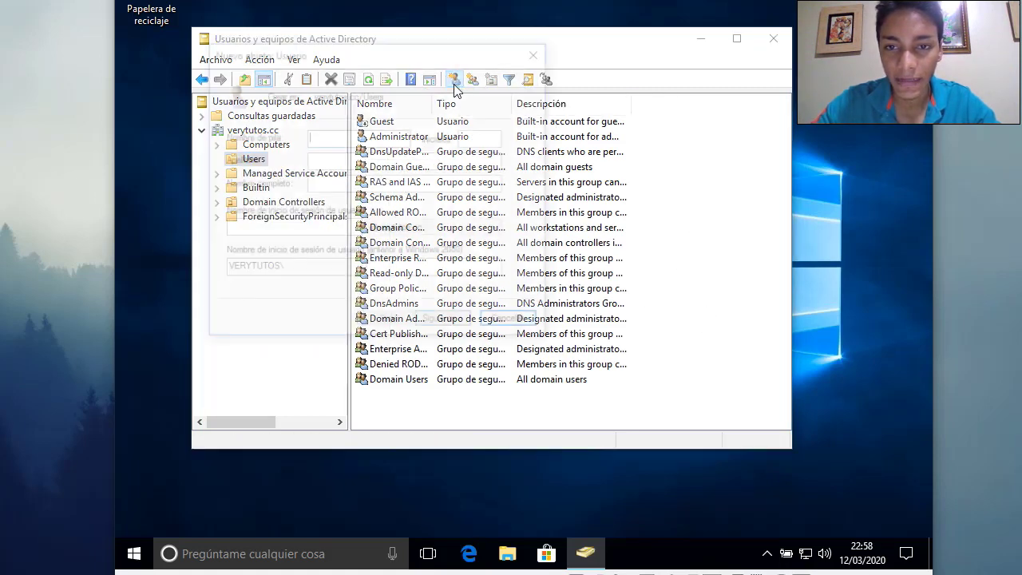
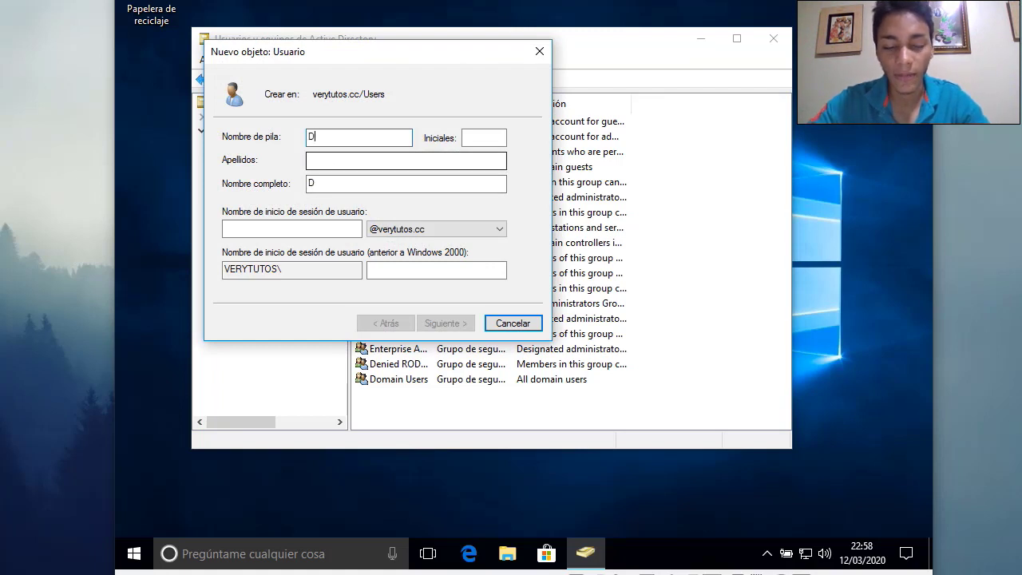
left_click(472, 140)
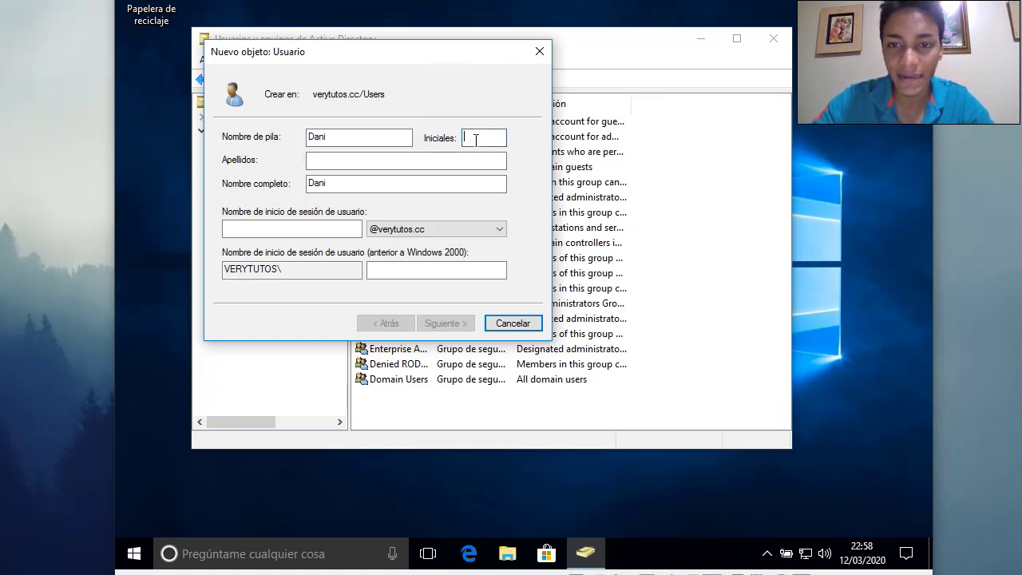
type("E")
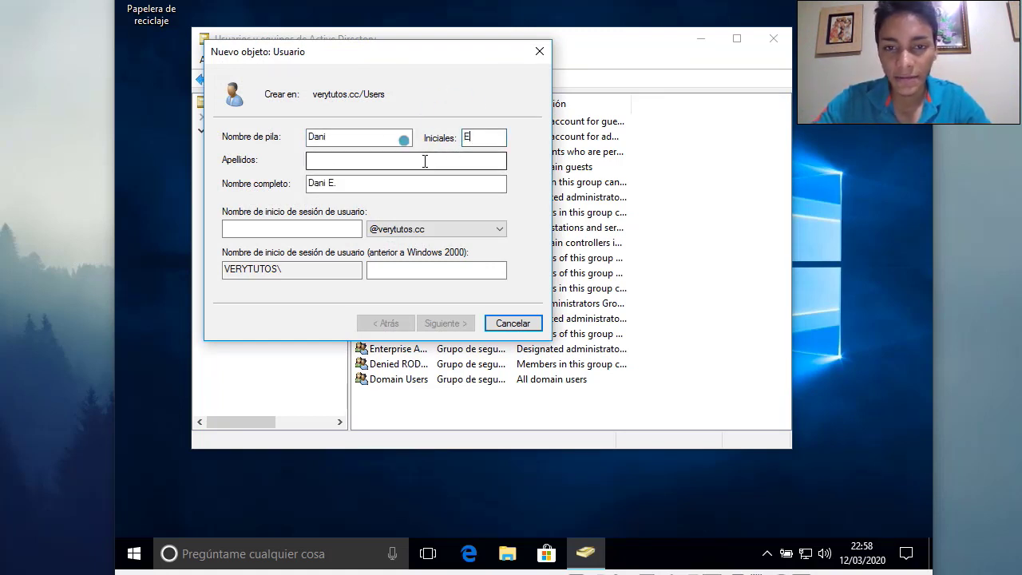
left_click(425, 161)
type("d")
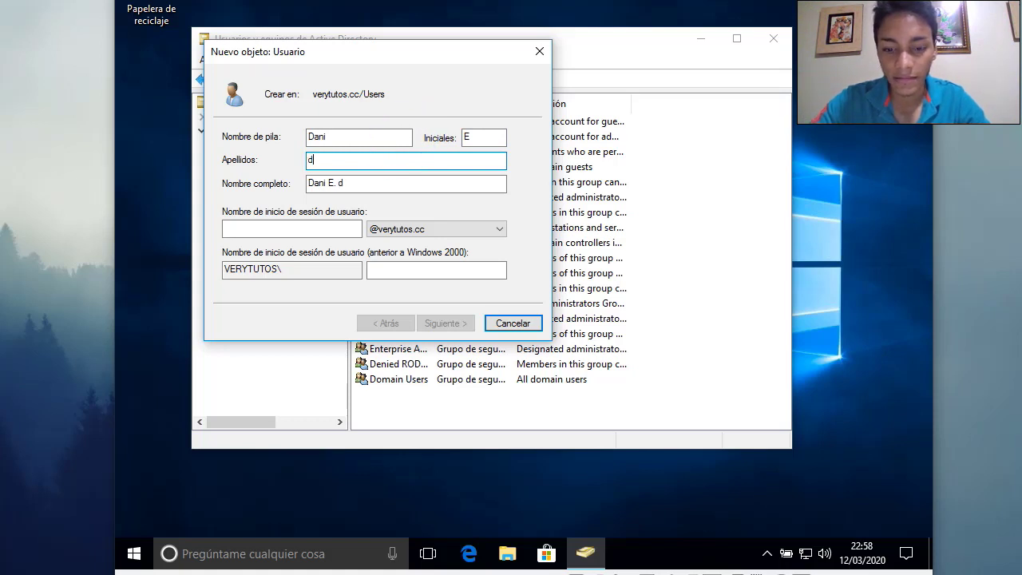
key("BackSpace")
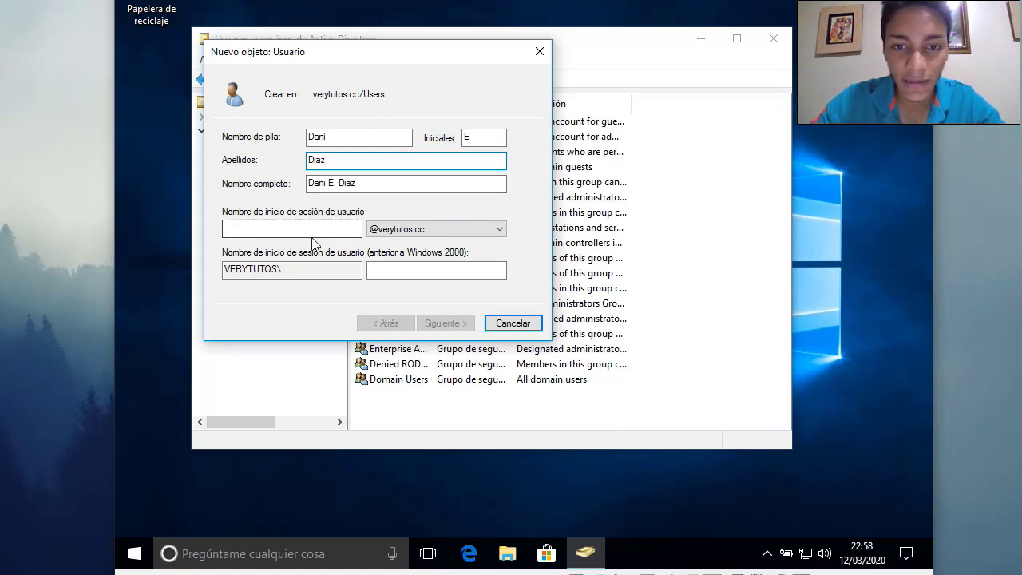
left_click(292, 227)
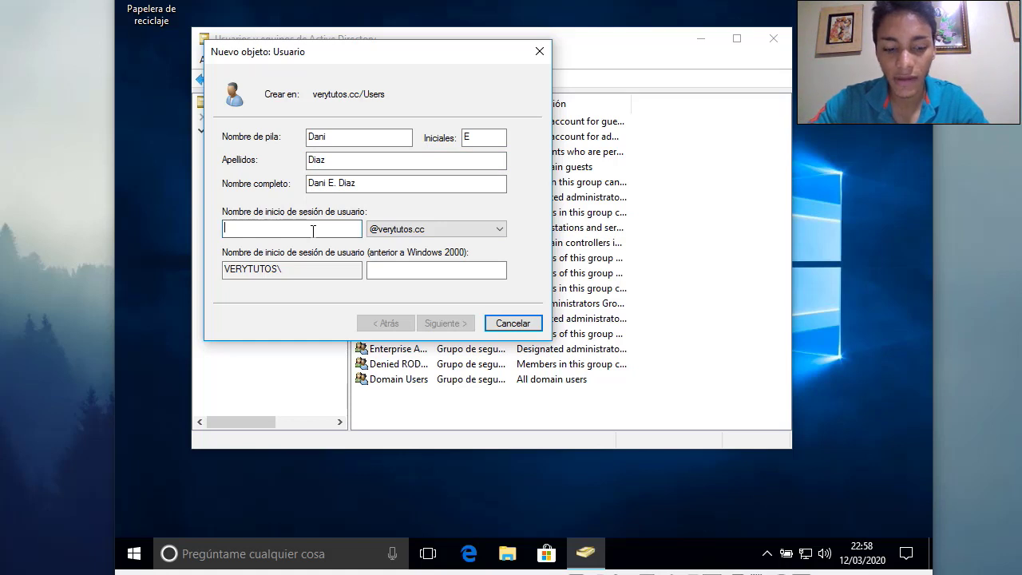
type("dani")
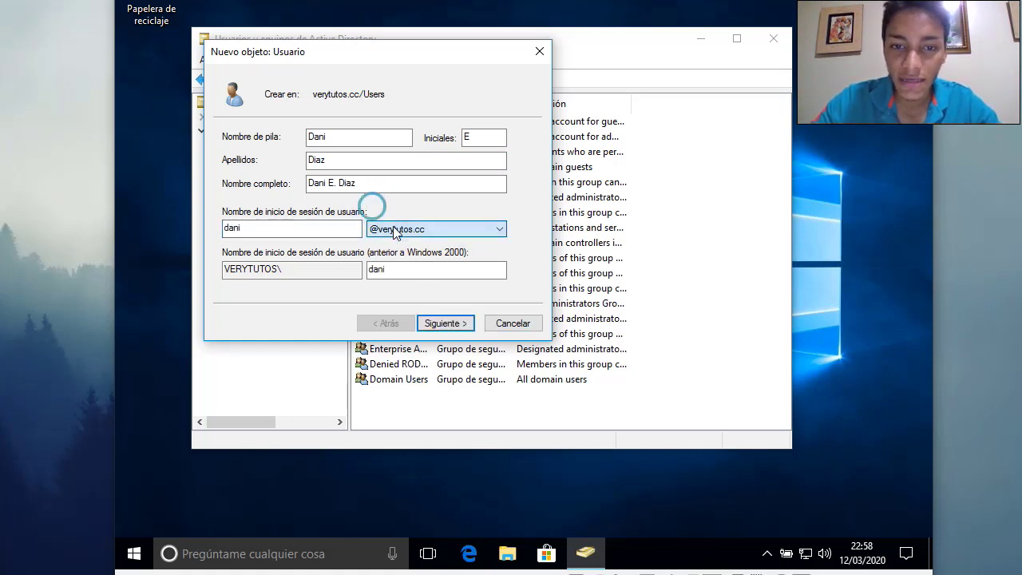
left_click(313, 271)
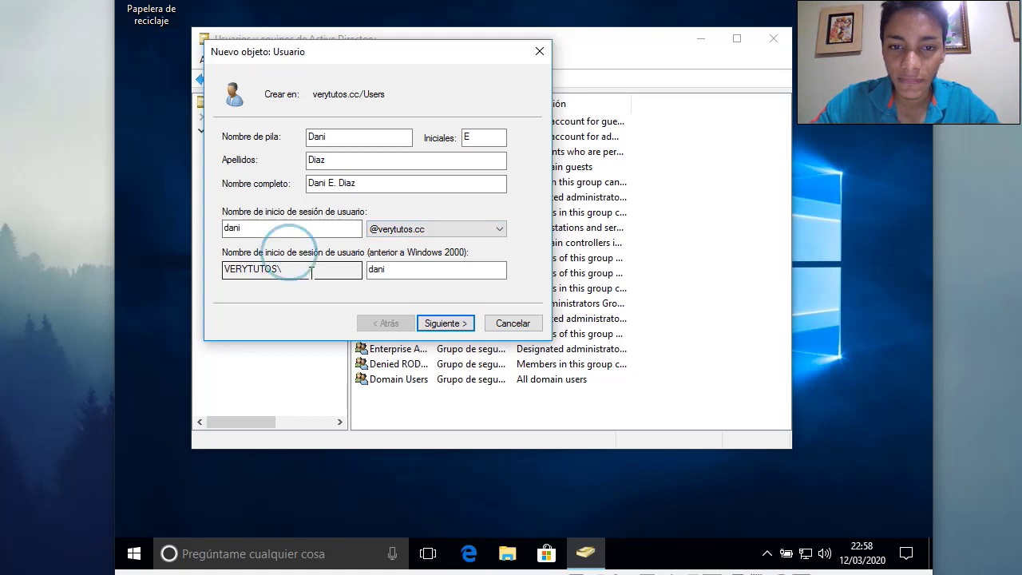
Set and confirm the password, drop must-change, make it never expire, and finish the wizard
left_click(454, 323)
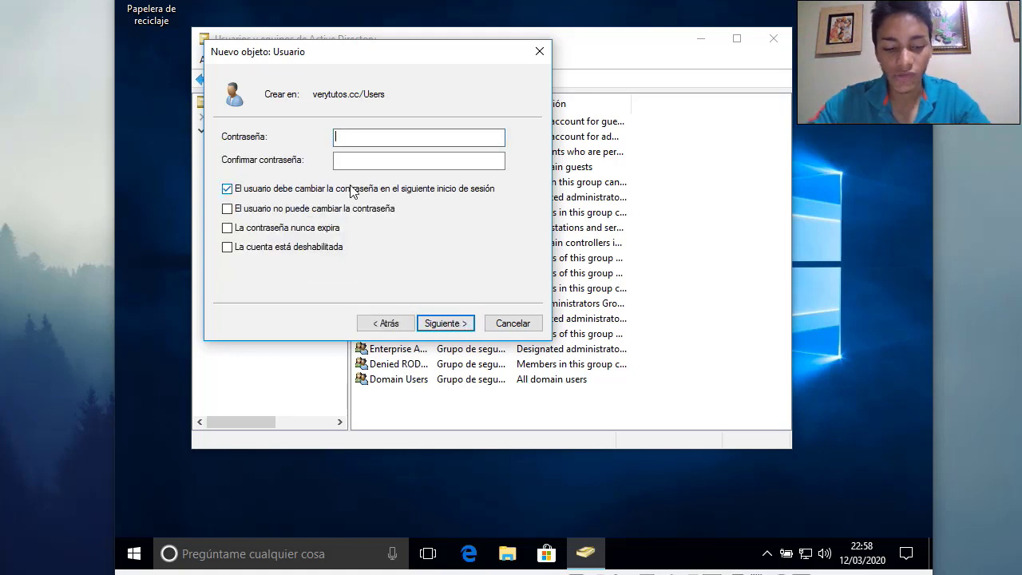
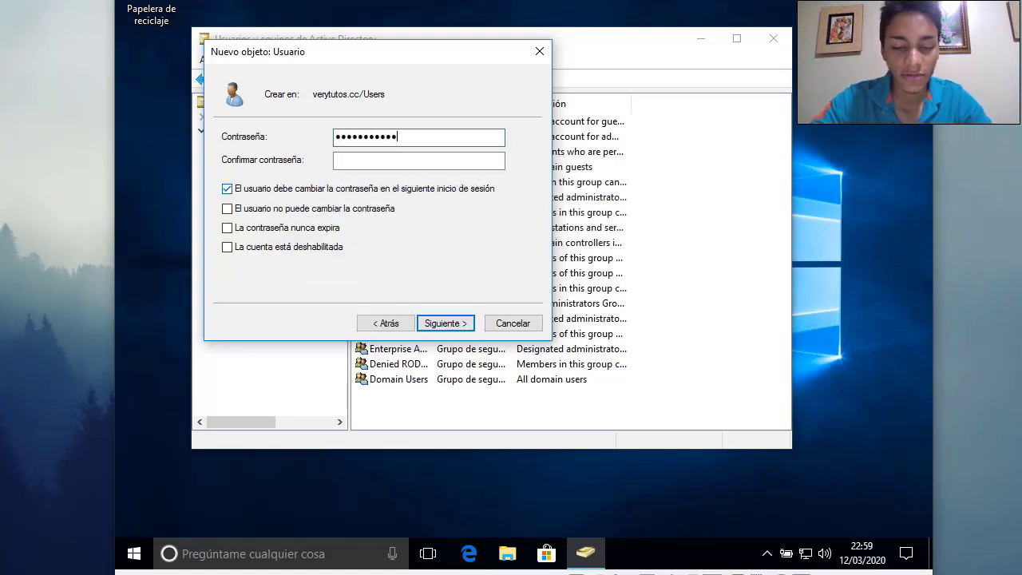
left_click(485, 160)
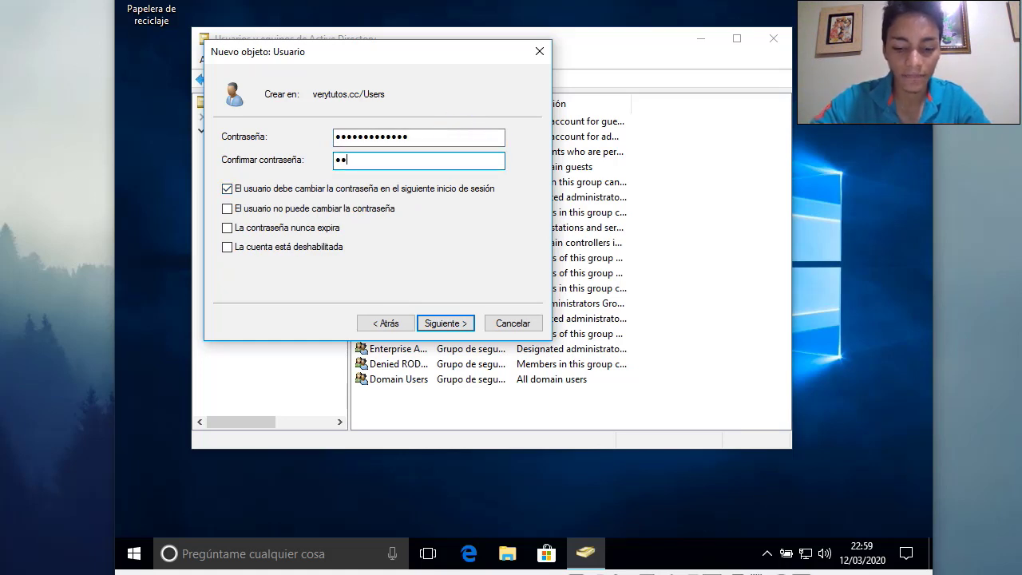
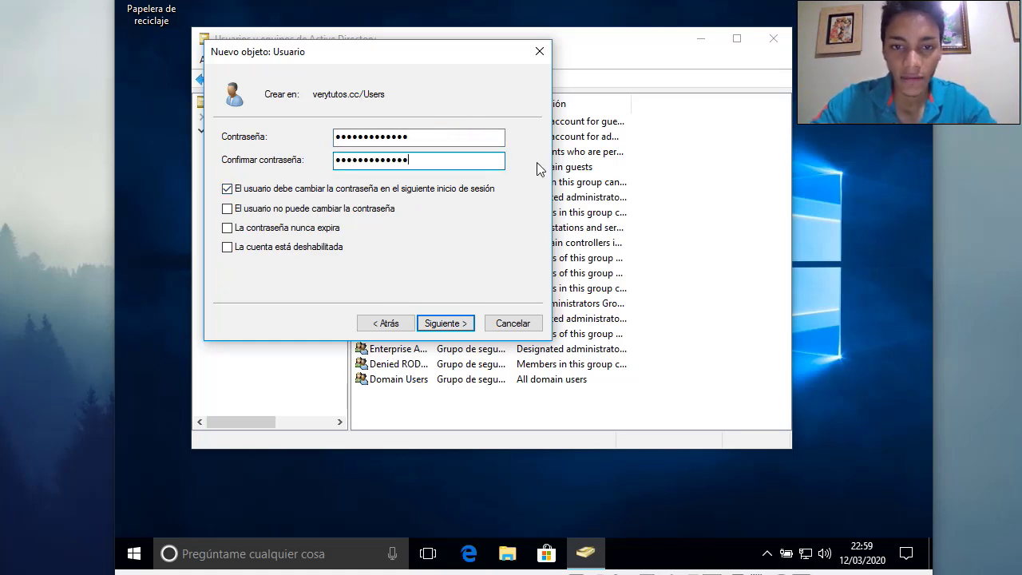
left_click(309, 192)
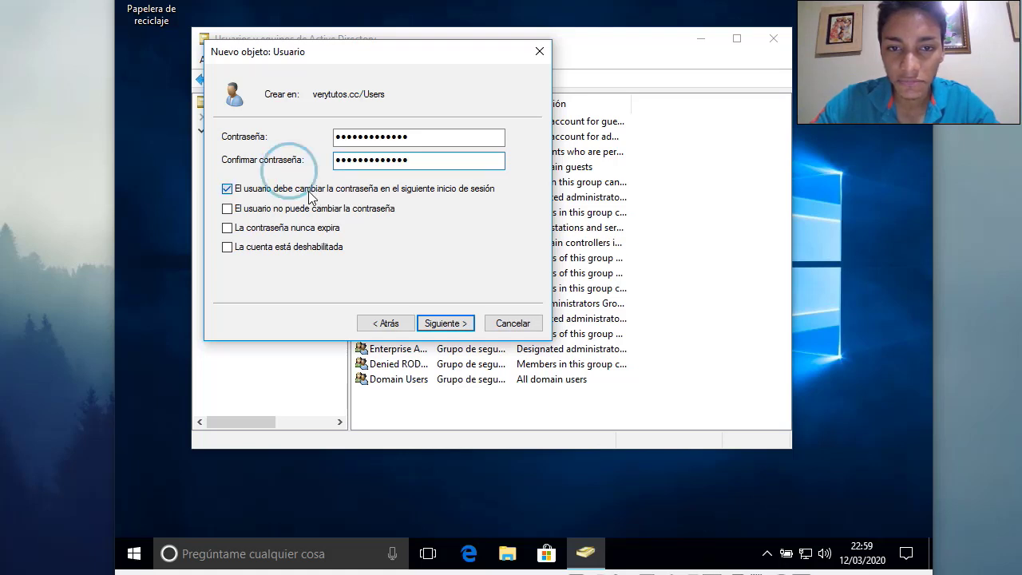
left_click(266, 230)
left_click(436, 326)
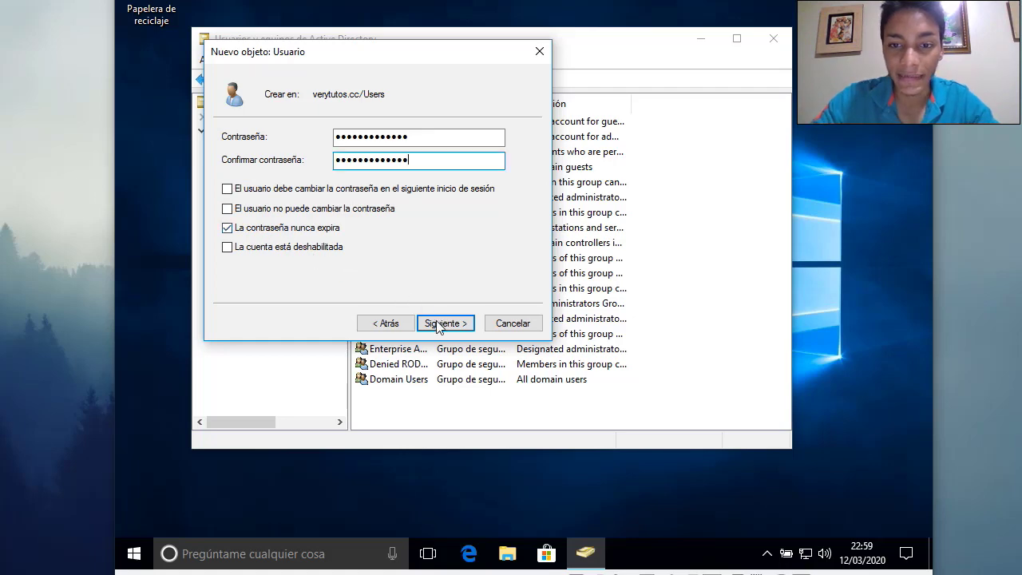
left_click(437, 325)
left_click(445, 323)
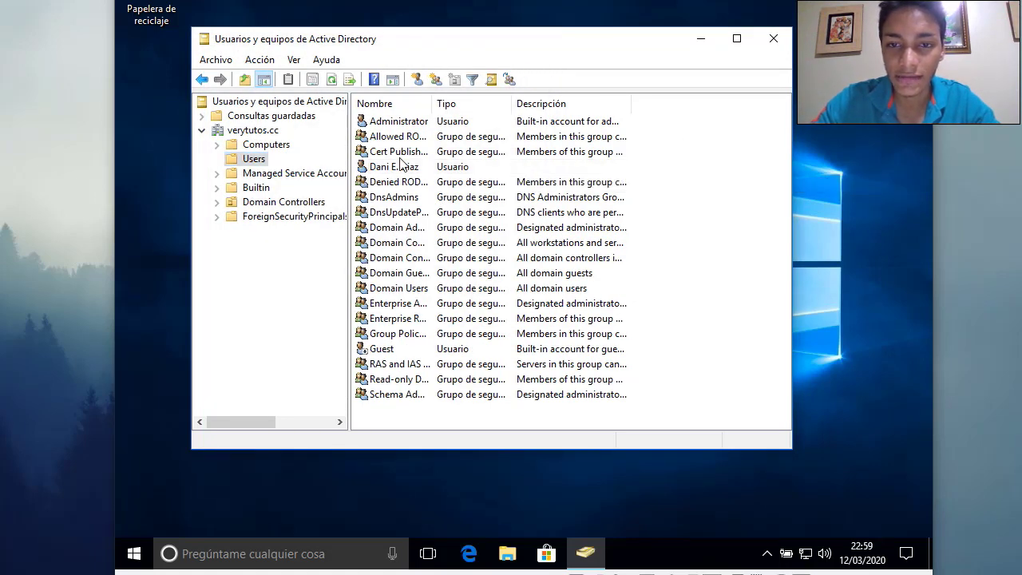
Close Active Directory Users and Computers, restart Windows via Start > Reiniciar, and clear the lock screen
left_click(389, 170)
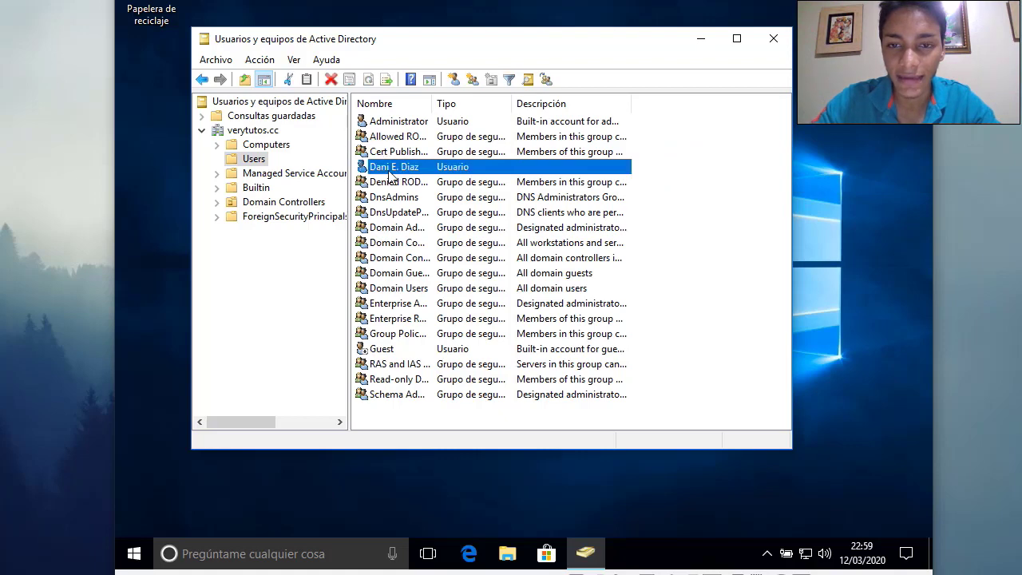
left_click(773, 40)
left_click(133, 558)
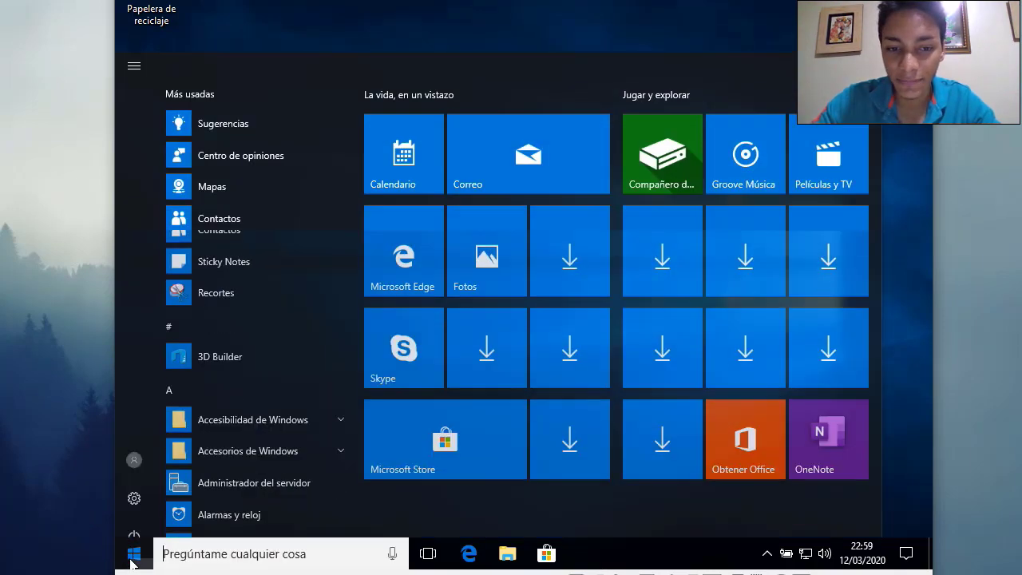
left_click(134, 518)
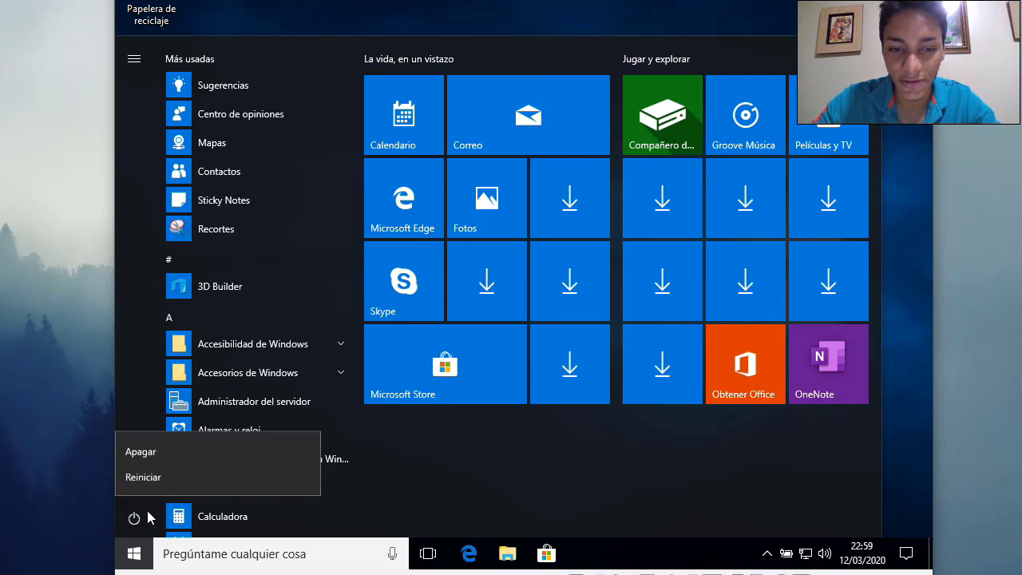
left_click(185, 483)
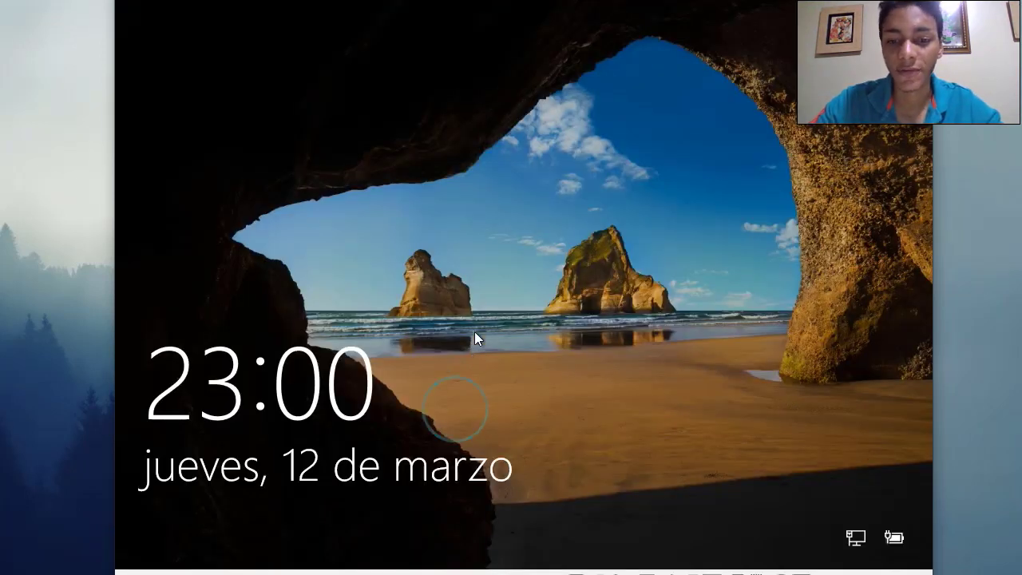
left_click(475, 331)
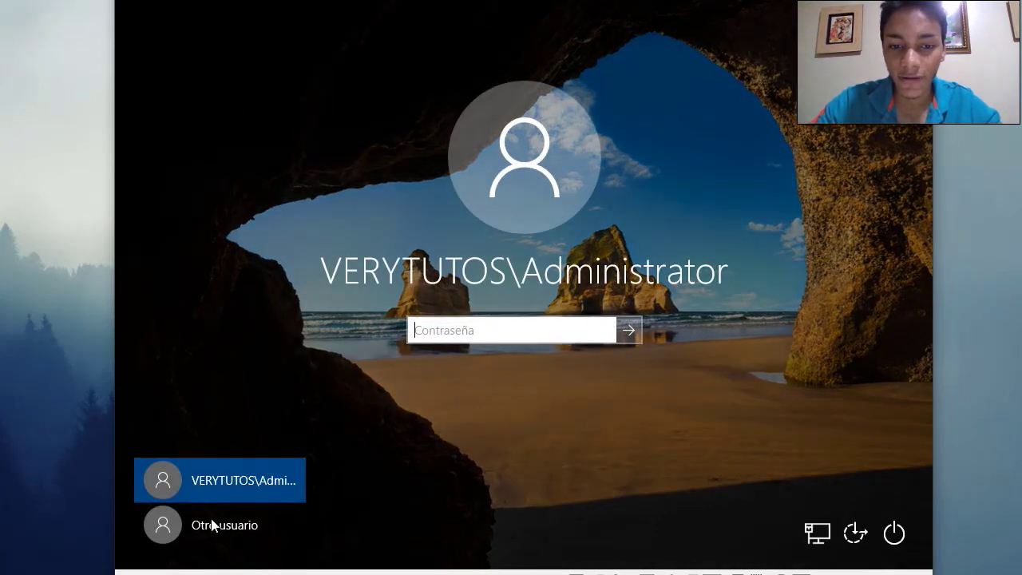
Sign in through Otro usuario with the new domain user's logon name and password
left_click(226, 534)
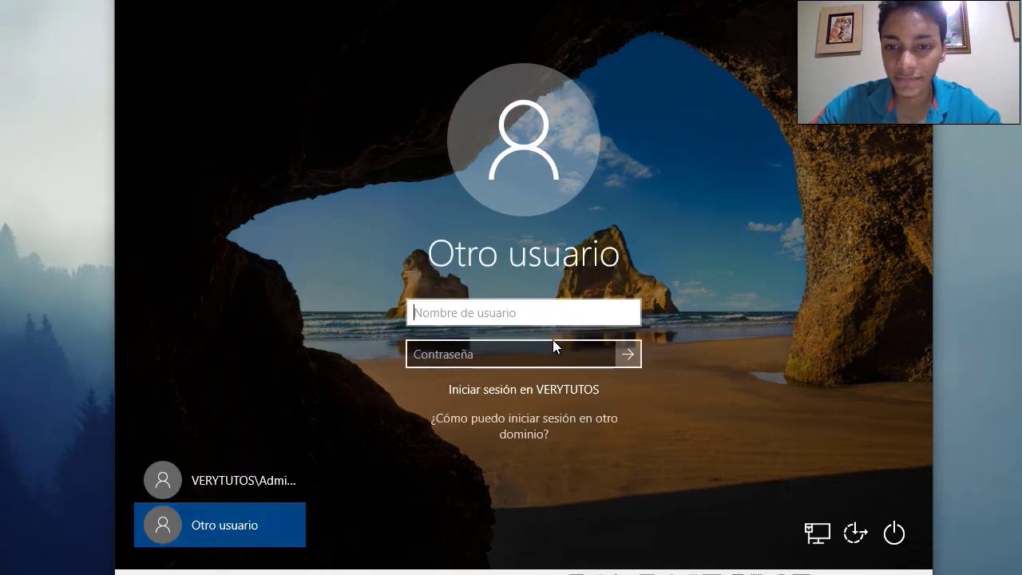
type("dani")
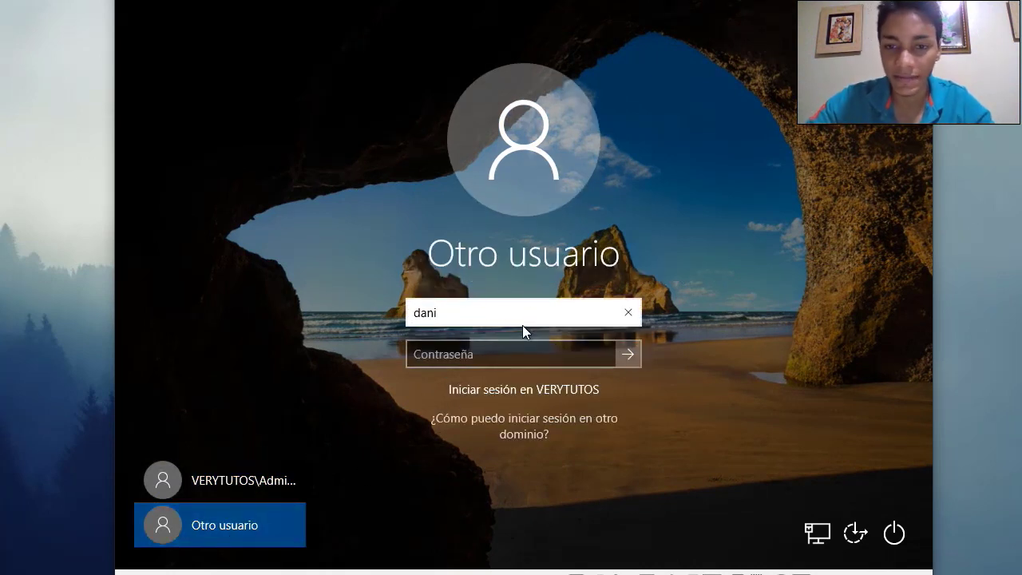
left_click(500, 353)
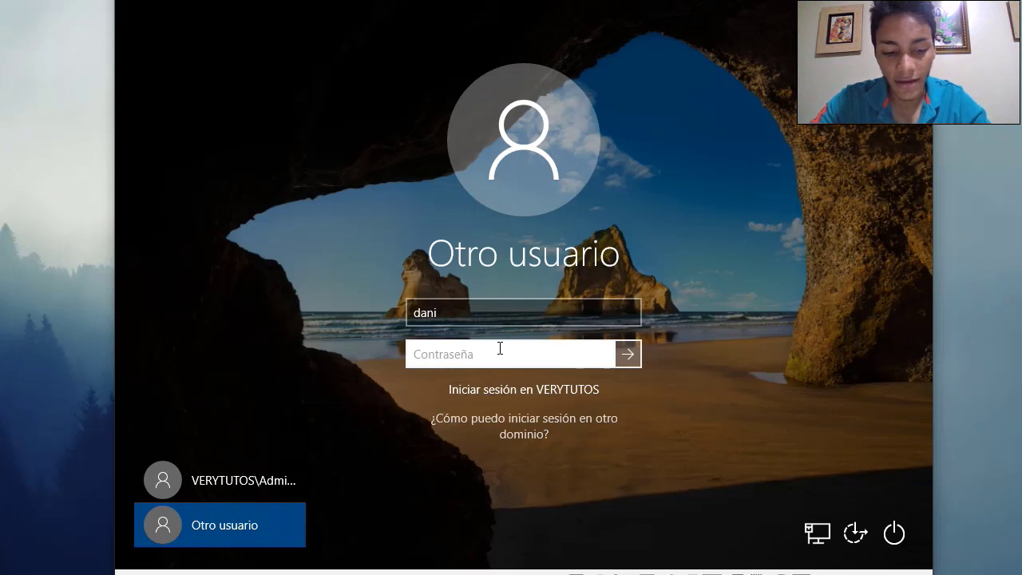
type("••")
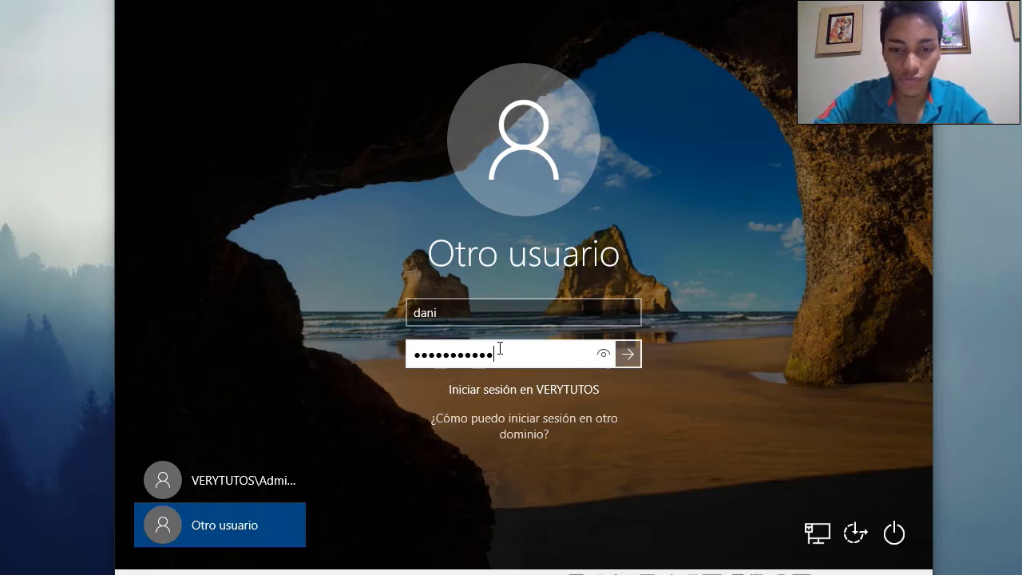
key("Return")
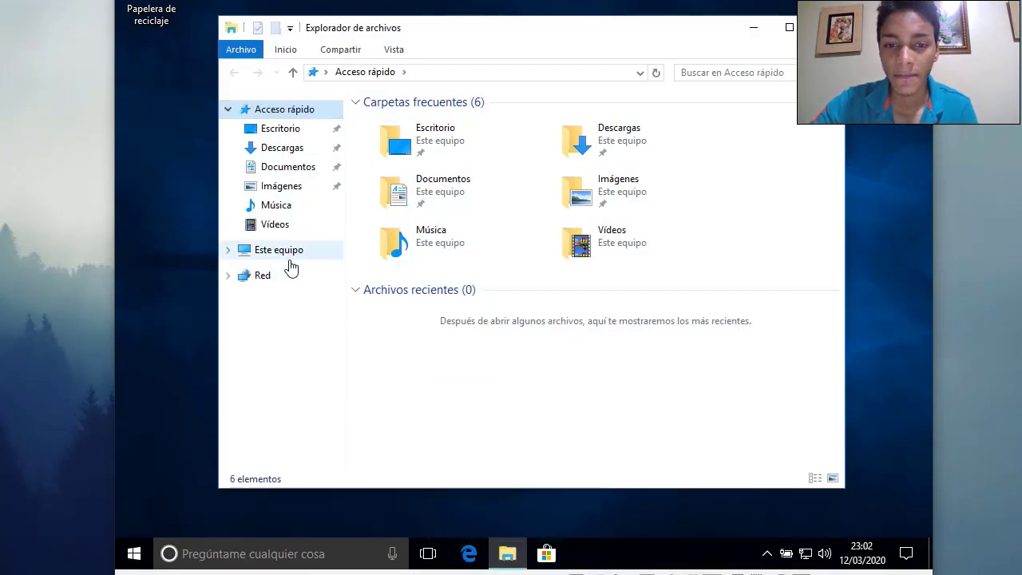
Check Este equipo's properties show domain verytutos.cc, then close the System window and File Explorer
right_click(290, 261)
left_click(340, 468)
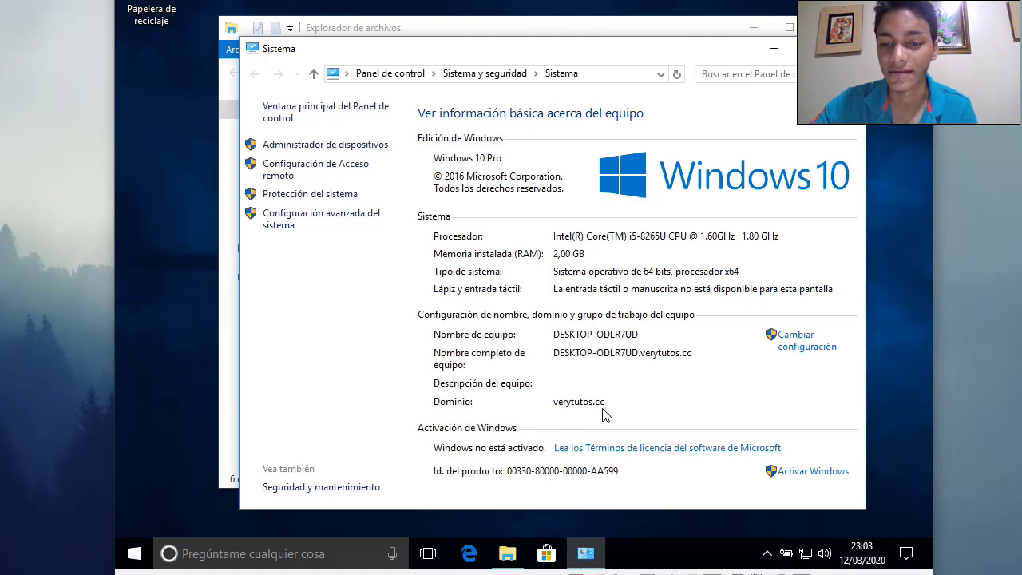
key("alt+F4")
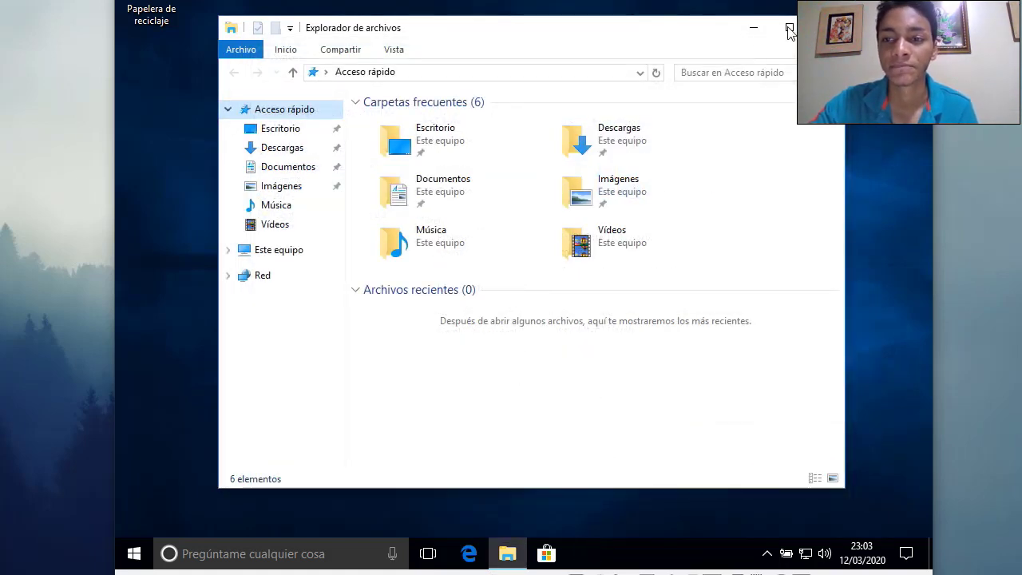
key("alt+F4")
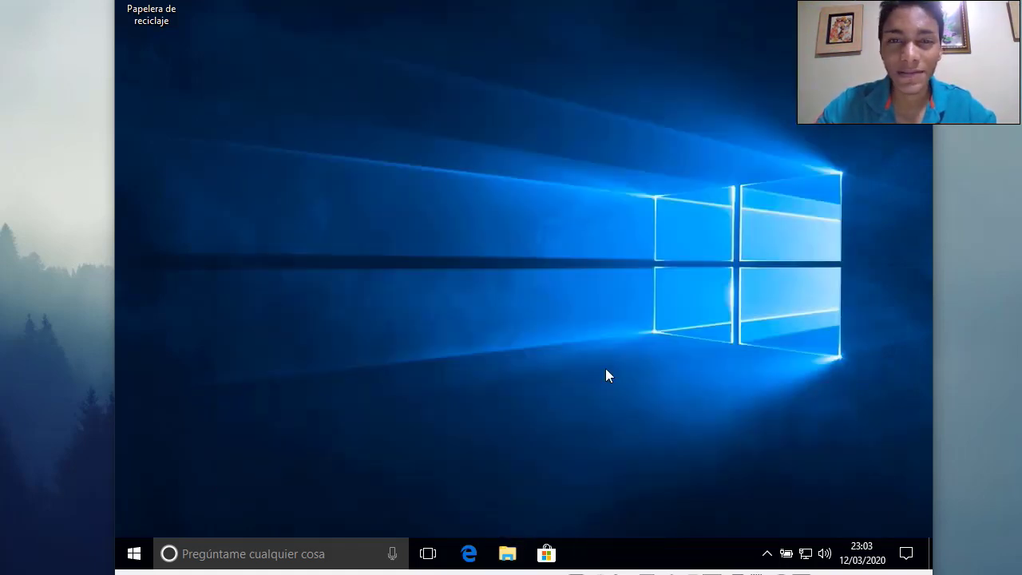